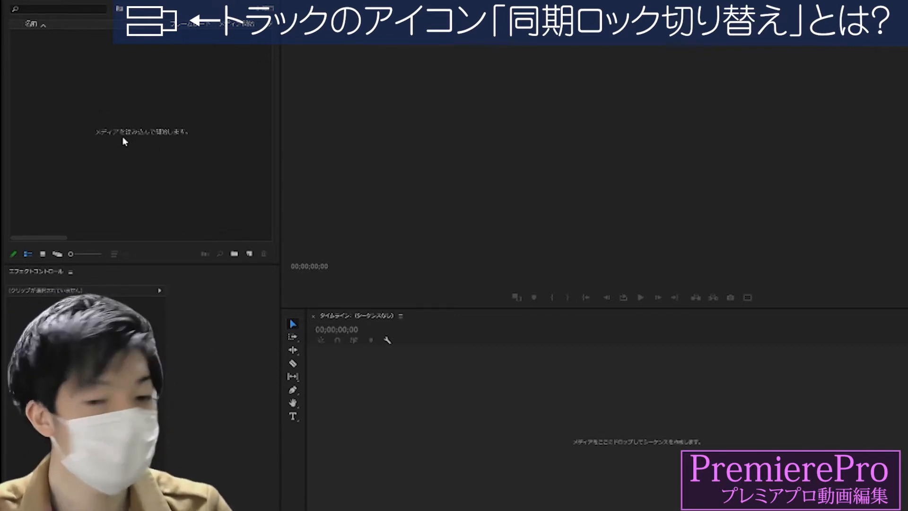
Import the ski video Skiers - 13450.mp4 into the empty project
{"action": "double_click", "coordinate": [136, 112]}
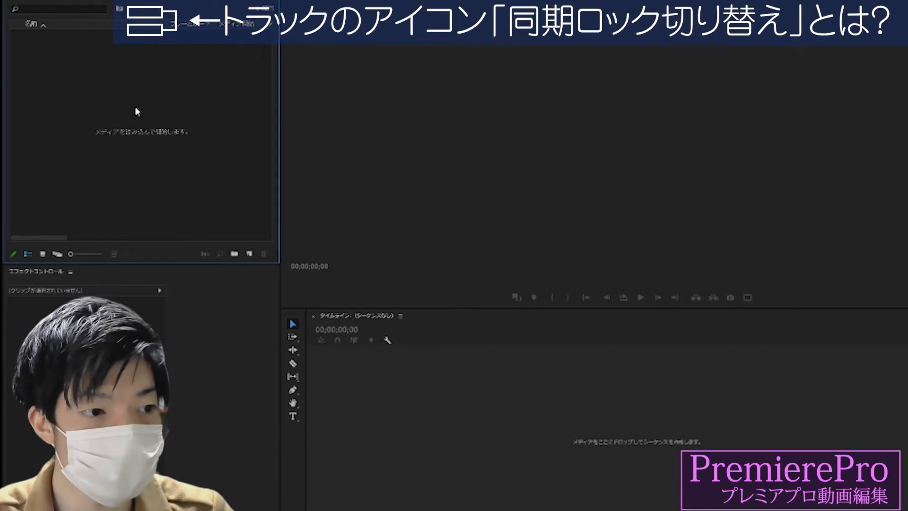
{"action": "left_click_drag", "start_coordinate": [215, 82], "coordinate": [451, 9]}
{"action": "left_click_drag", "start_coordinate": [453, 42], "coordinate": [454, 44]}
{"action": "double_click", "coordinate": [453, 43]}
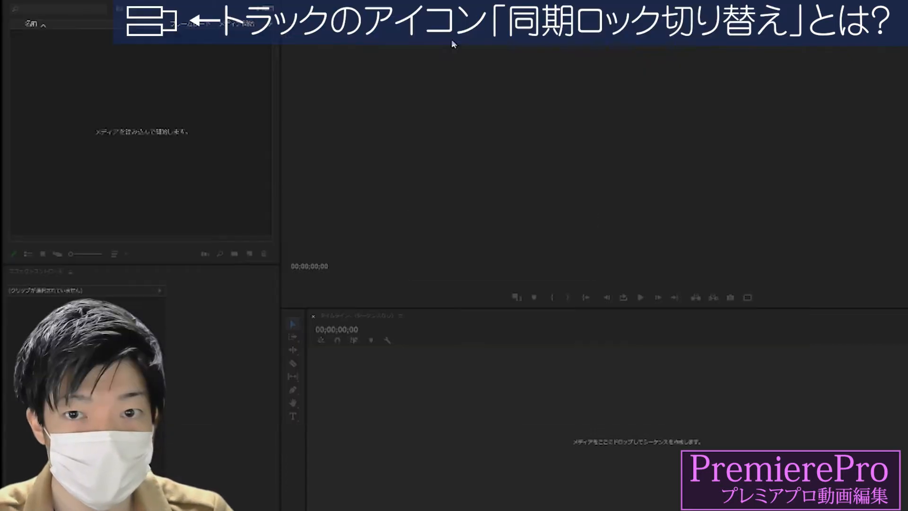
{"action": "left_click", "coordinate": [129, 162]}
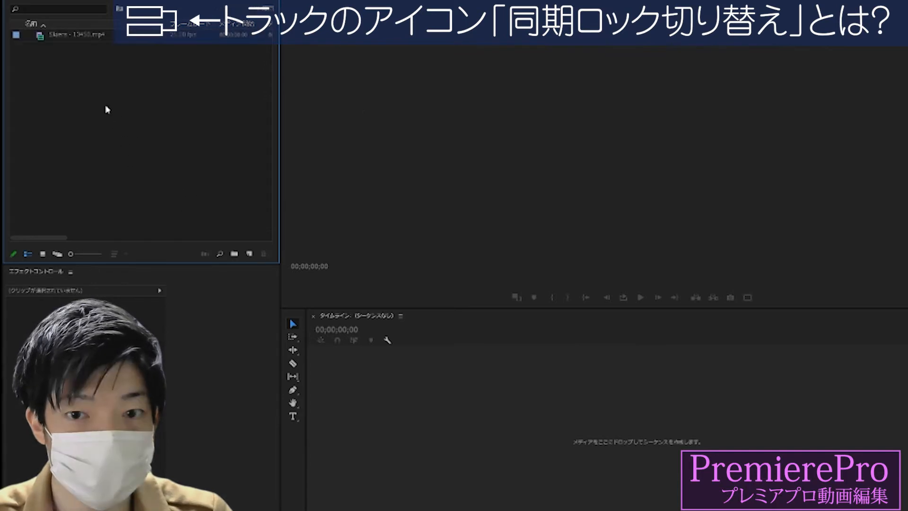
Create a new sequence that matches the settings of the imported Skiers clip and play its opening
{"action": "left_click", "coordinate": [63, 38]}
{"action": "left_click", "coordinate": [67, 65]}
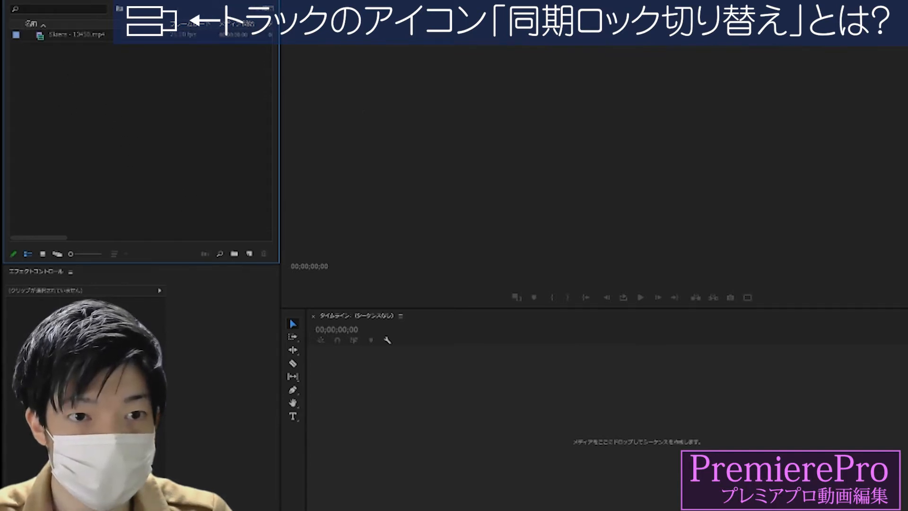
{"action": "right_click", "coordinate": [51, 35]}
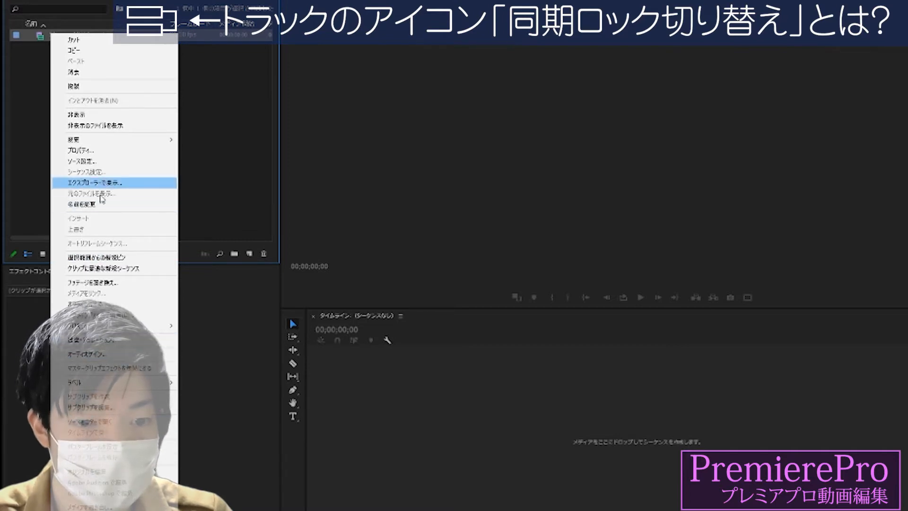
{"action": "left_click", "coordinate": [112, 270]}
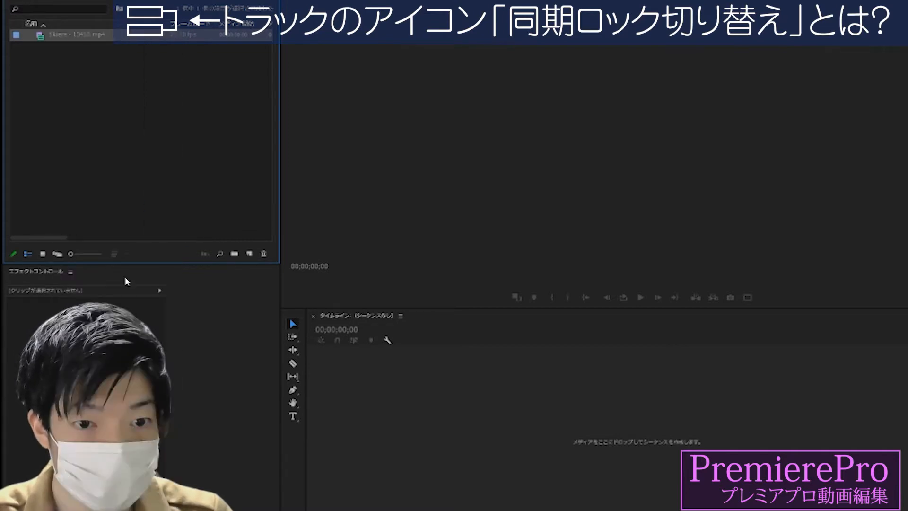
{"action": "key", "text": "space"}
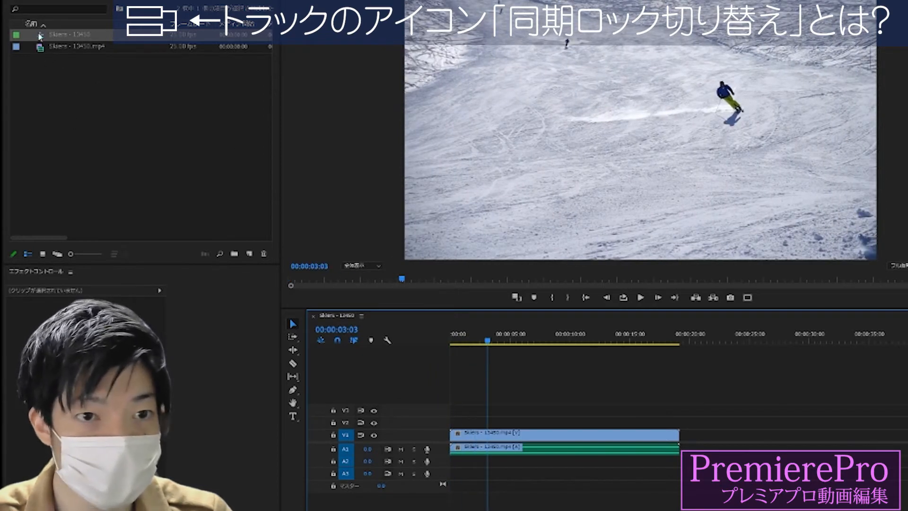
Rename the new sequence as シーケンス
{"action": "left_click", "coordinate": [70, 36]}
{"action": "type", "text": "シーケンス"}
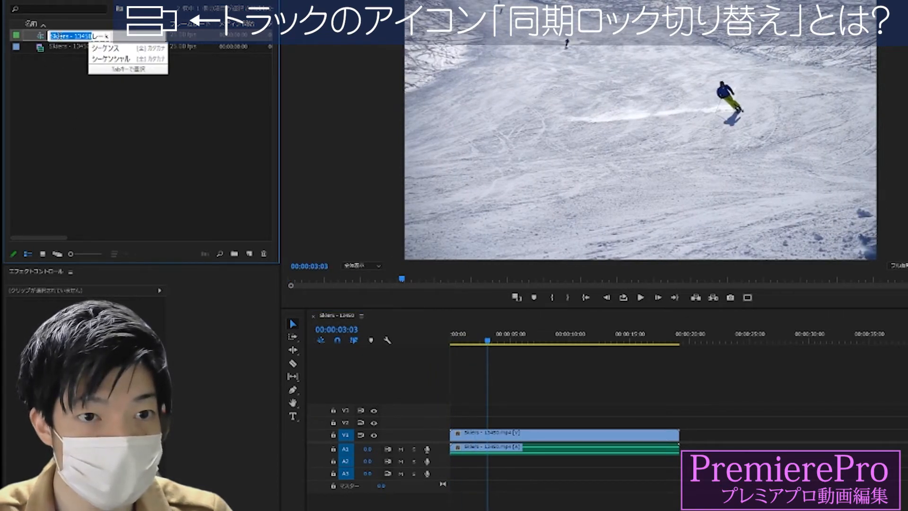
{"action": "key", "text": "Return"}
{"action": "key", "text": "Tab"}
{"action": "left_click", "coordinate": [65, 105]}
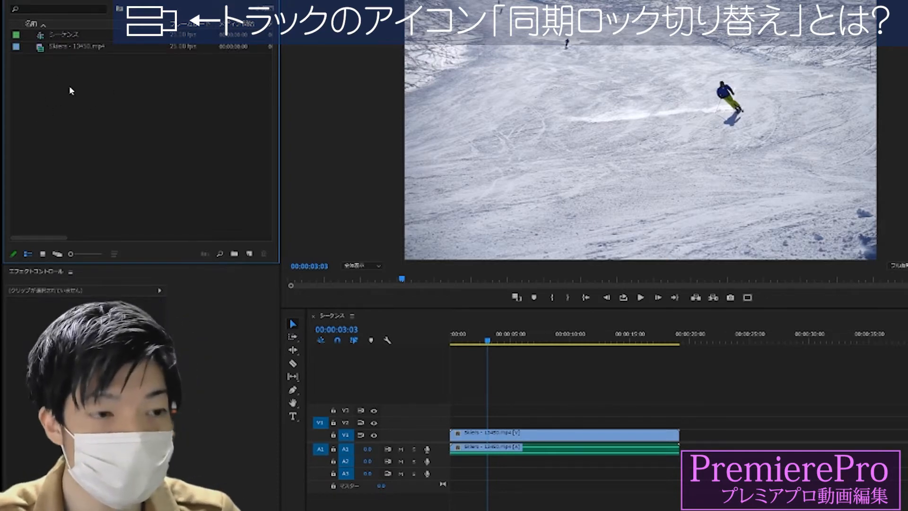
Import the street walking clip 4734686.mp4 and place it on track V2 at the start of the sequence
{"action": "double_click", "coordinate": [105, 151]}
{"action": "double_click", "coordinate": [228, 43]}
{"action": "left_click", "coordinate": [100, 149]}
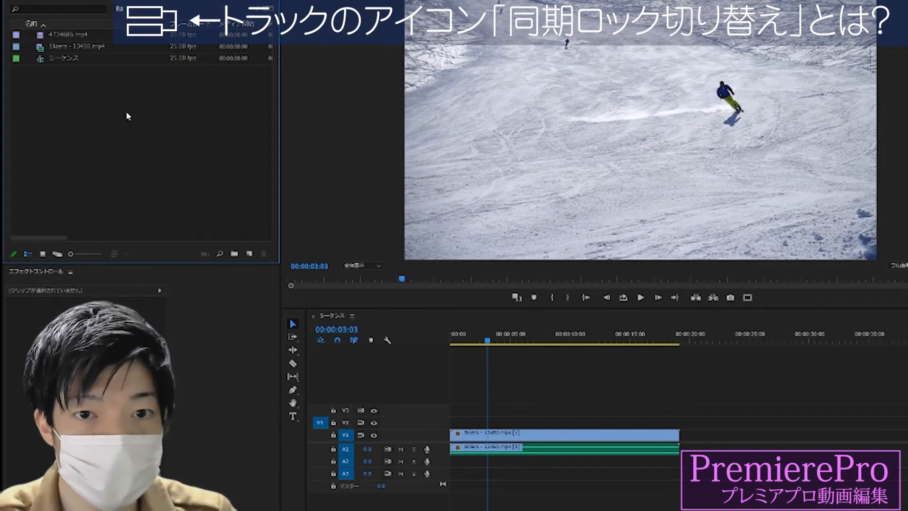
{"action": "left_click", "coordinate": [52, 35]}
{"action": "left_click_drag", "start_coordinate": [372, 285], "coordinate": [507, 421]}
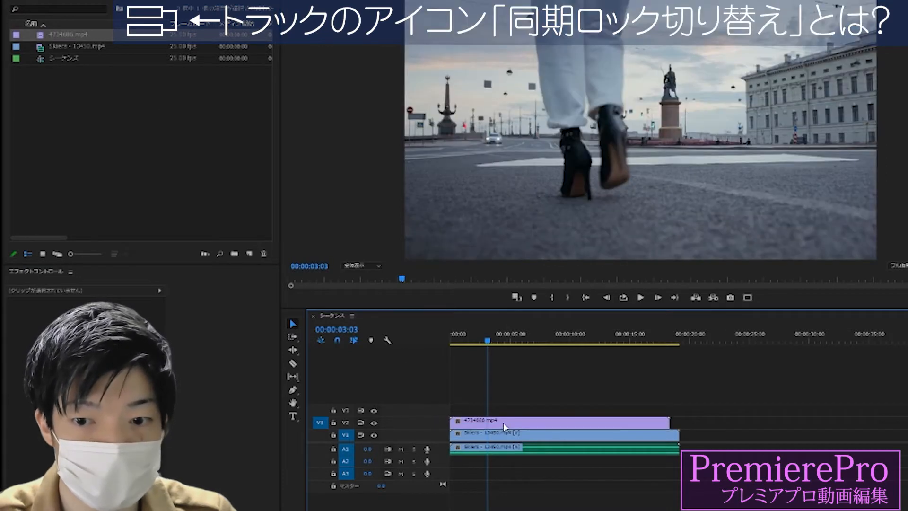
Try to import Dog - 104.mp4 and place it in the sequence, and undo the import
{"action": "right_click", "coordinate": [66, 102]}
{"action": "left_click", "coordinate": [104, 126]}
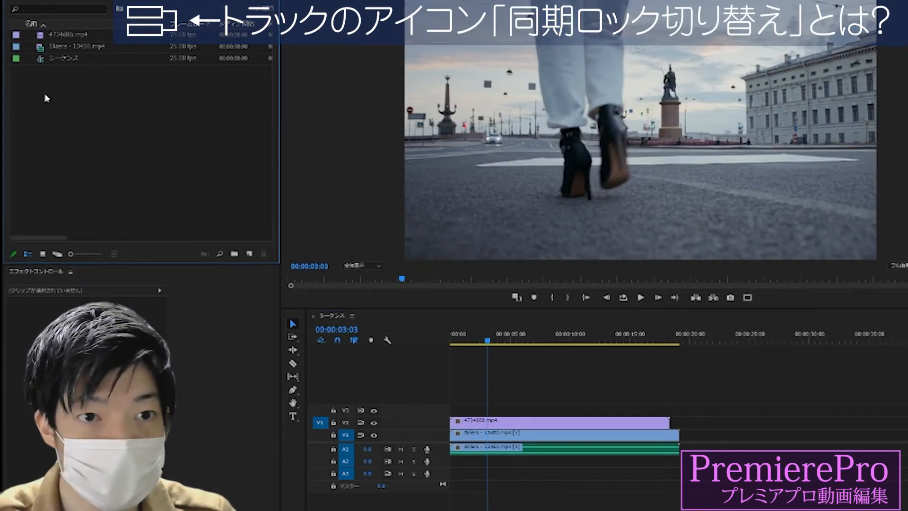
{"action": "double_click", "coordinate": [349, 51]}
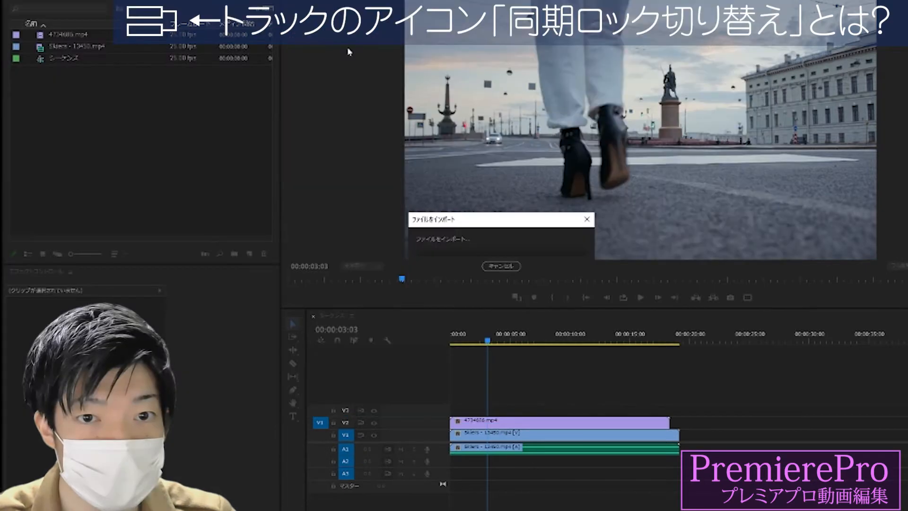
{"action": "left_click_drag", "start_coordinate": [43, 53], "coordinate": [610, 425]}
{"action": "key", "text": "ctrl+z"}
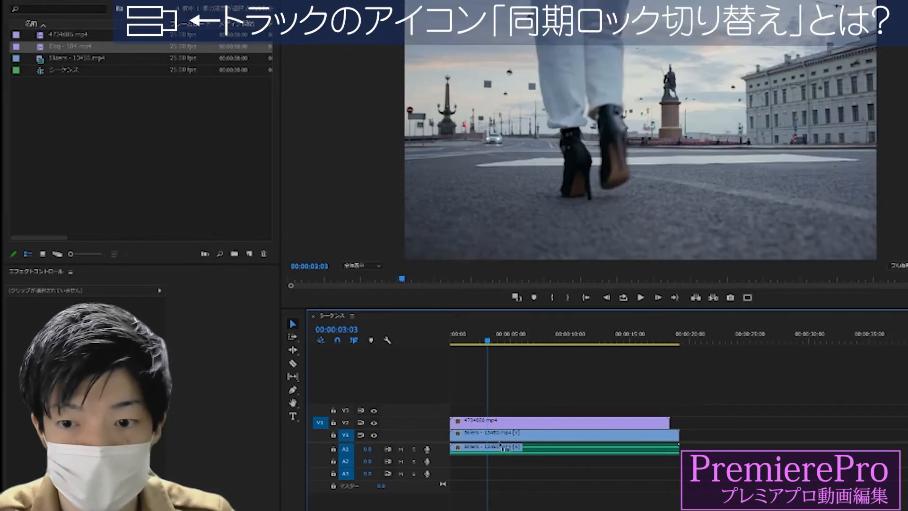
{"action": "key", "text": "ctrl+z"}
Delete the street walking clip from track V2 and from the project
{"action": "left_click", "coordinate": [466, 421]}
{"action": "key", "text": "Delete"}
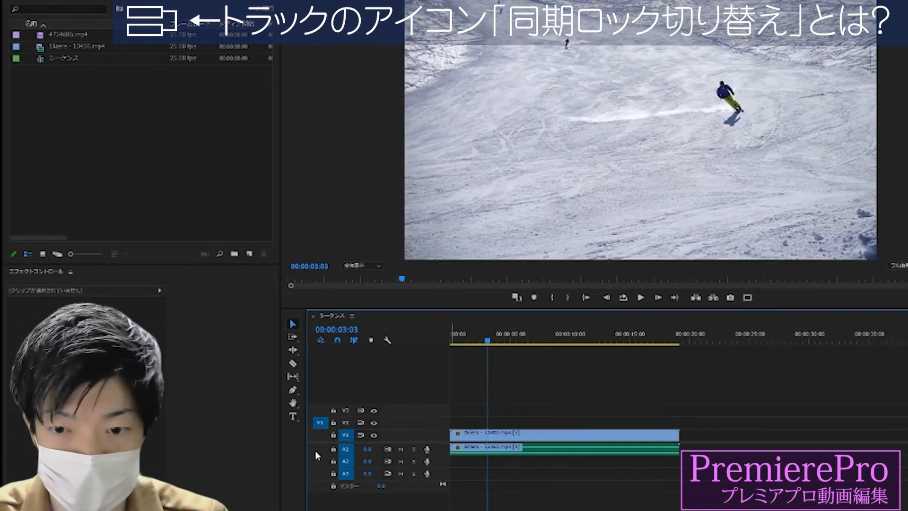
{"action": "left_click", "coordinate": [40, 34]}
{"action": "key", "text": "Delete"}
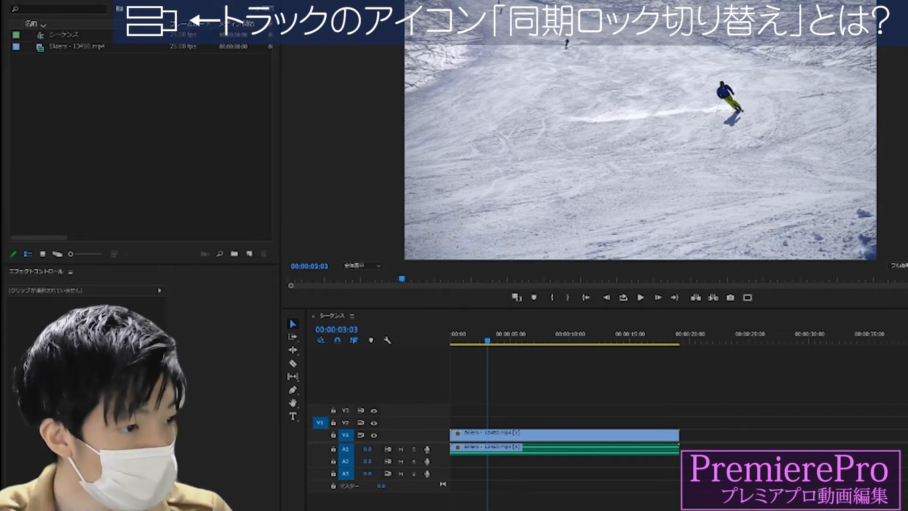
Import the Robin, Lamb, Labrador and Dog - 104 video clips into the project
{"action": "left_click_drag", "start_coordinate": [0, 180], "coordinate": [144, 180]}
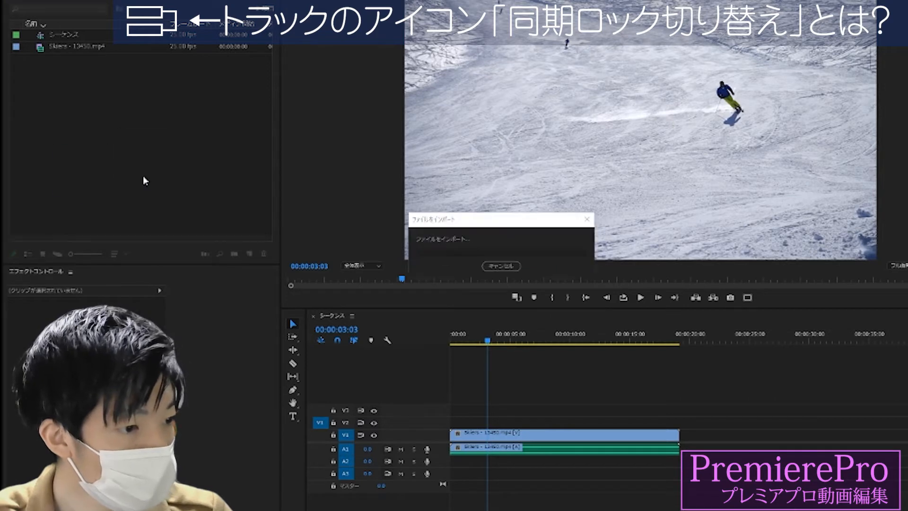
{"action": "left_click", "coordinate": [48, 82]}
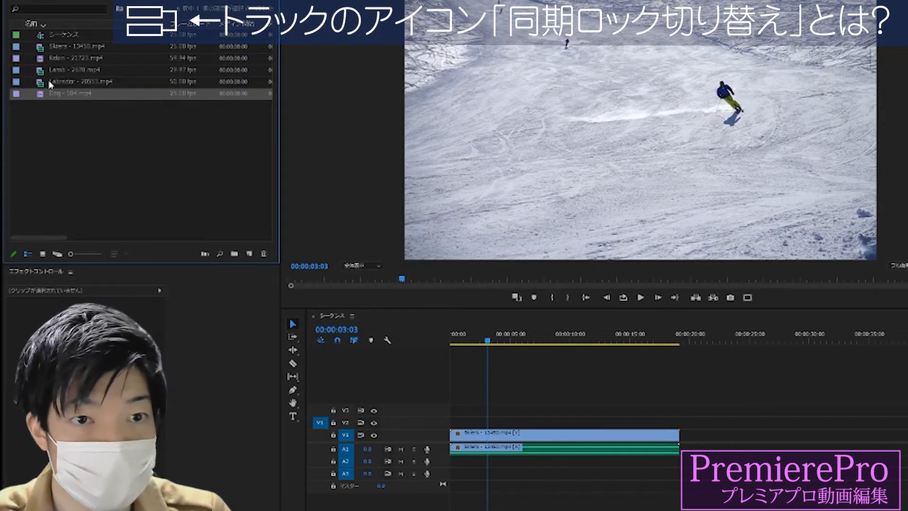
Try placing the Labrador clip above the Skiers clip in the sequence, and undo each placement
{"action": "left_click_drag", "start_coordinate": [40, 85], "coordinate": [582, 426]}
{"action": "key", "text": "ctrl+z"}
{"action": "left_click_drag", "start_coordinate": [48, 86], "coordinate": [551, 463]}
{"action": "key", "text": "ctrl+z"}
{"action": "key", "text": "ctrl+z"}
Stack the Labrador clip on V2, the Lamb clip on V3 and a second Skiers clip on V4, with source patching set to V1
{"action": "left_click_drag", "start_coordinate": [39, 89], "coordinate": [609, 429]}
{"action": "left_click", "coordinate": [318, 435]}
{"action": "left_click_drag", "start_coordinate": [41, 75], "coordinate": [546, 409]}
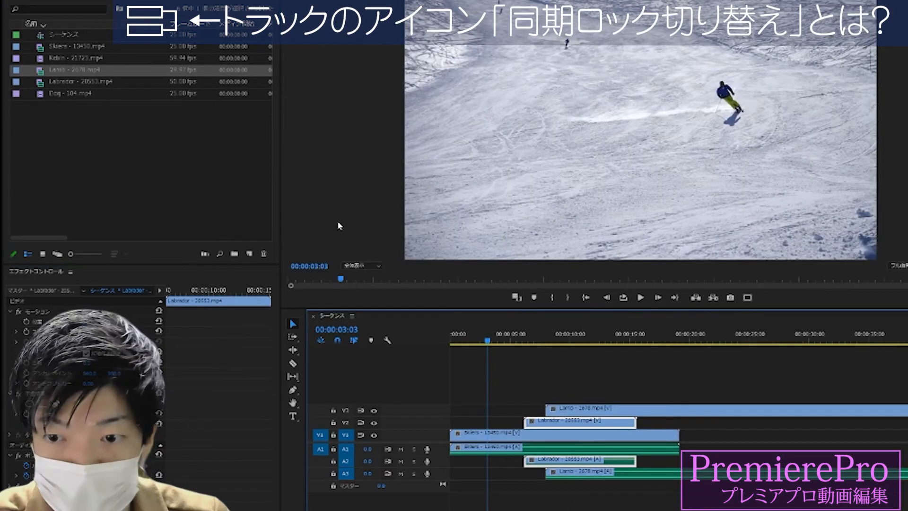
{"action": "left_click_drag", "start_coordinate": [46, 52], "coordinate": [510, 401]}
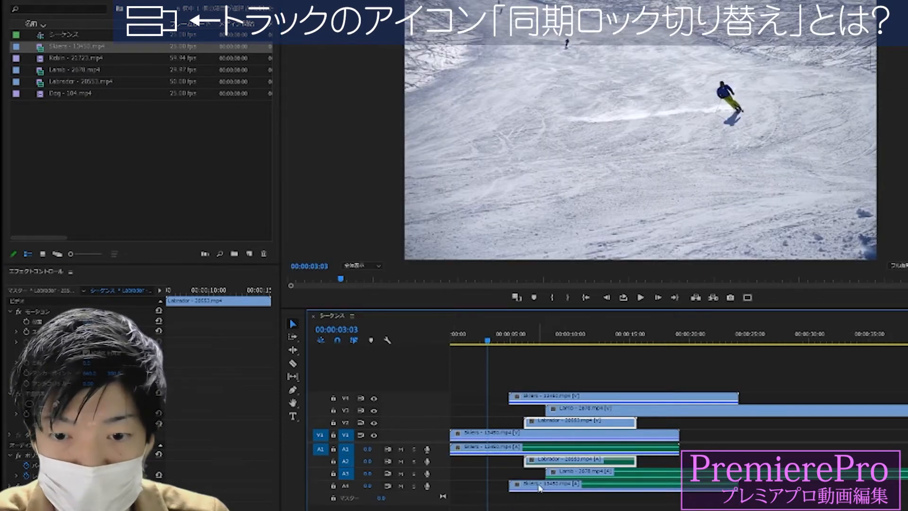
{"action": "key", "text": "Home"}
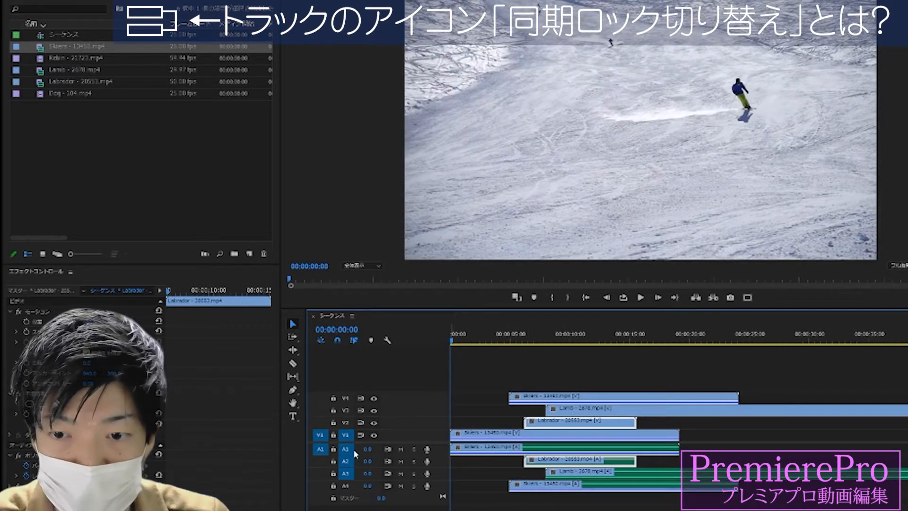
{"action": "left_click", "coordinate": [361, 423]}
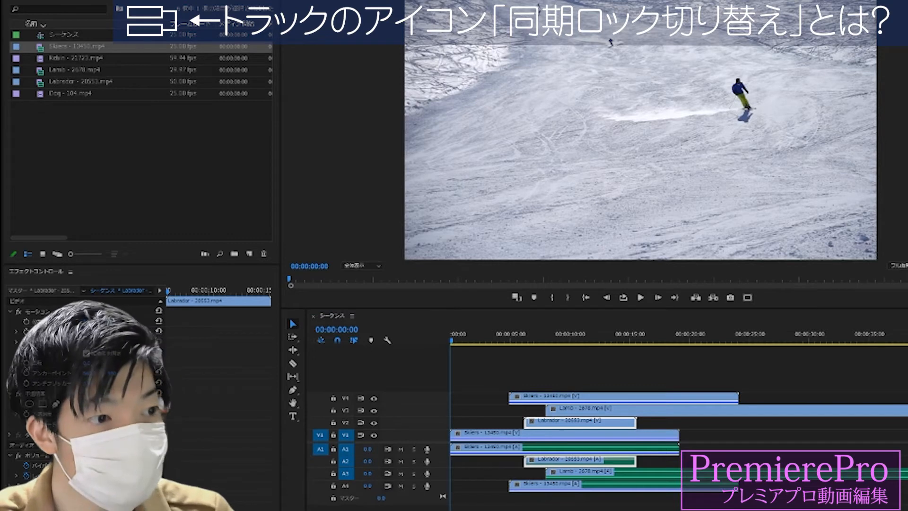
Line up the Skiers and Lamb clips end to end behind the Labrador clip on V2, with their audio on A2
{"action": "left_click", "coordinate": [700, 413]}
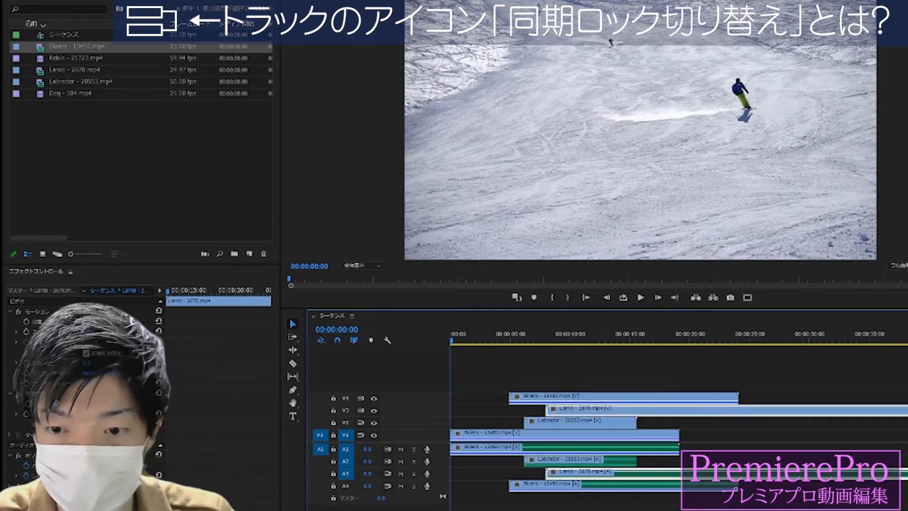
{"action": "key", "text": "minus"}
{"action": "left_click_drag", "start_coordinate": [595, 411], "coordinate": [678, 425]}
{"action": "left_click_drag", "start_coordinate": [564, 402], "coordinate": [627, 428]}
{"action": "left_click_drag", "start_coordinate": [602, 485], "coordinate": [606, 472]}
{"action": "left_click_drag", "start_coordinate": [680, 472], "coordinate": [679, 462]}
{"action": "left_click_drag", "start_coordinate": [606, 474], "coordinate": [606, 463]}
{"action": "left_click", "coordinate": [500, 474]}
{"action": "key", "text": "equal"}
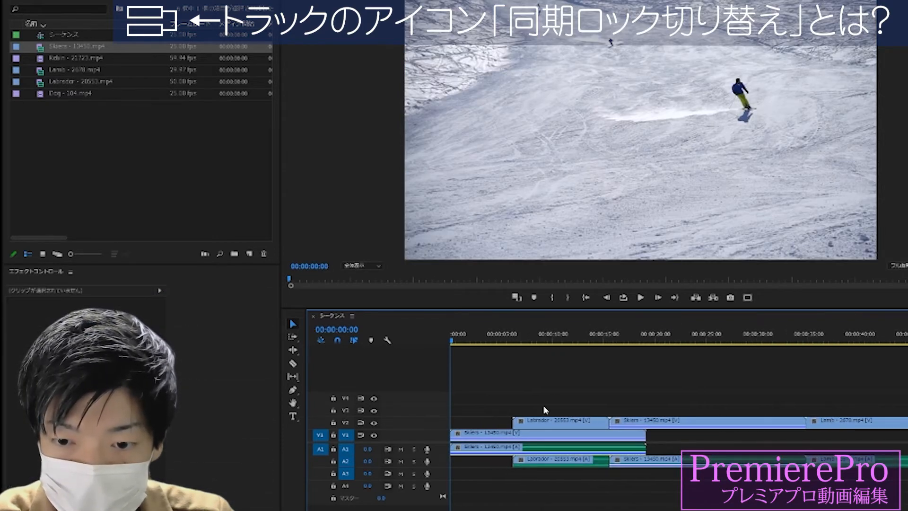
Try trimming the end of the V1 Skiers clip back to the end of the Labrador clip, and undo it
{"action": "left_click", "coordinate": [577, 331]}
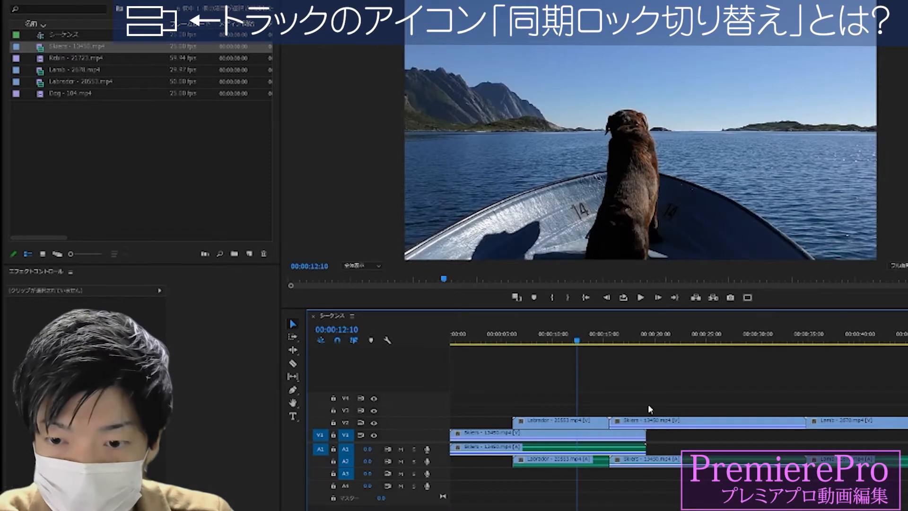
{"action": "left_click_drag", "start_coordinate": [637, 432], "coordinate": [609, 432]}
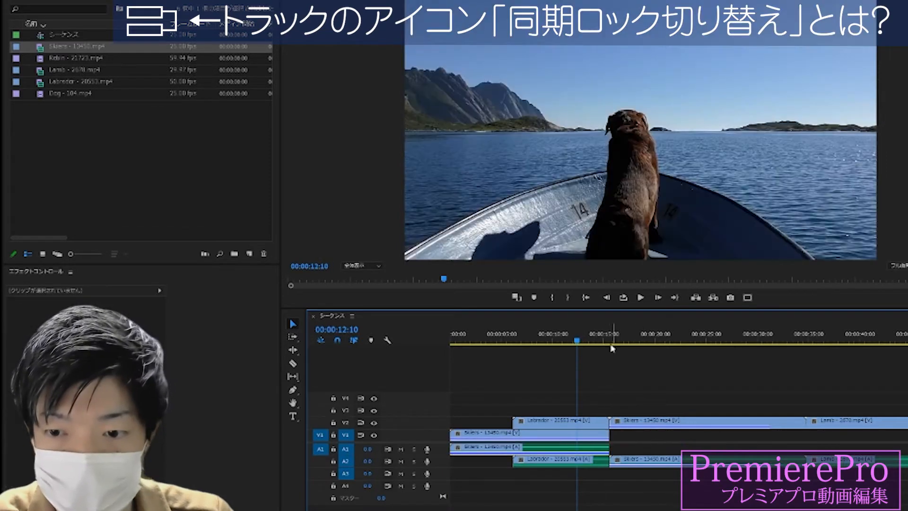
{"action": "key", "text": "ctrl+z"}
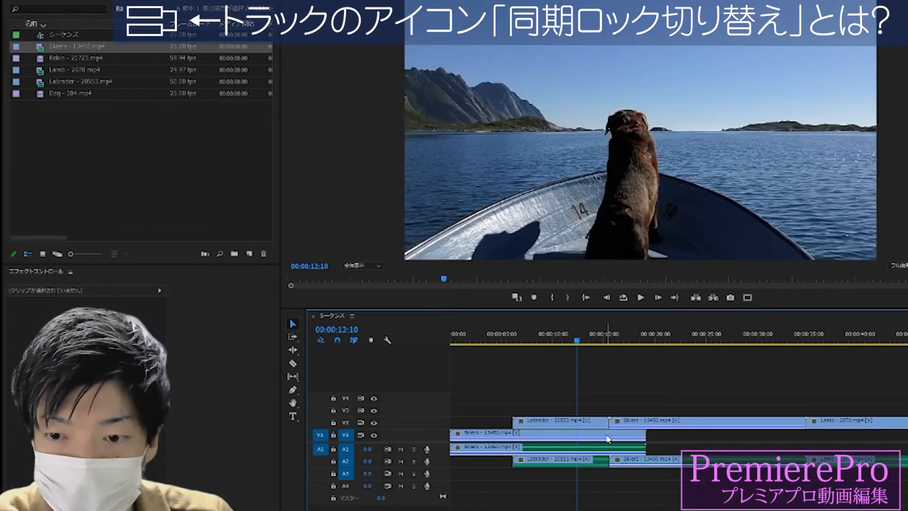
Point out the Labrador and Skiers clips on V2 by selecting them, and move the playhead to 00:00:13:21
{"action": "left_click", "coordinate": [660, 425]}
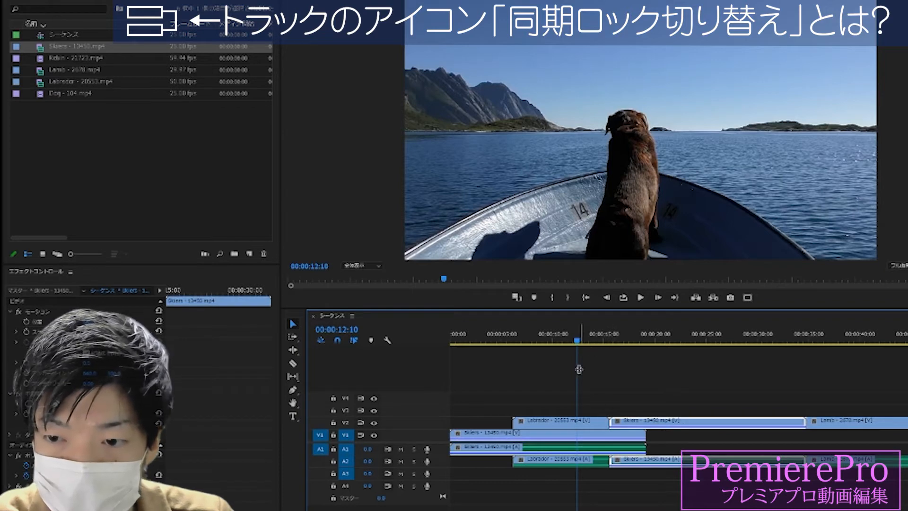
{"action": "left_click", "coordinate": [603, 422]}
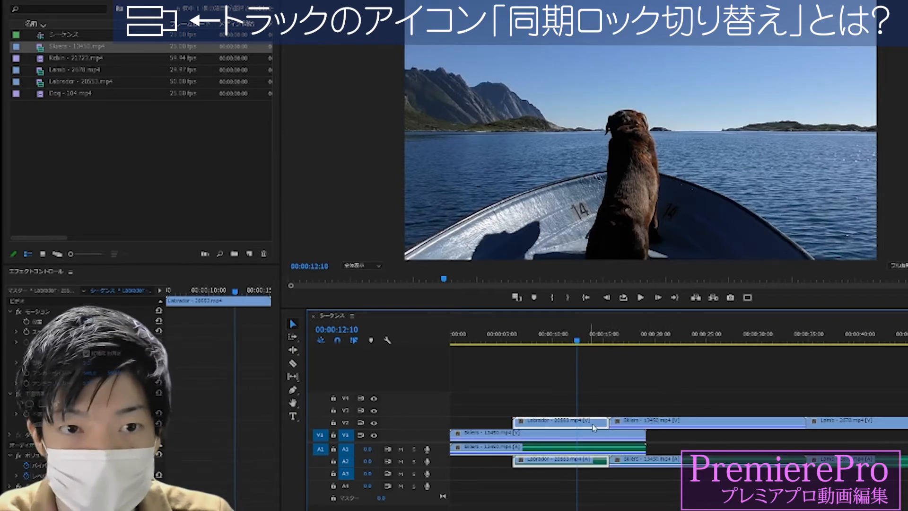
{"action": "left_click", "coordinate": [656, 427]}
{"action": "mouse_move", "coordinate": [598, 334]}
{"action": "left_mouse_down"}
{"action": "mouse_move", "coordinate": [620, 337]}
{"action": "mouse_move", "coordinate": [592, 340]}
{"action": "left_mouse_up"}
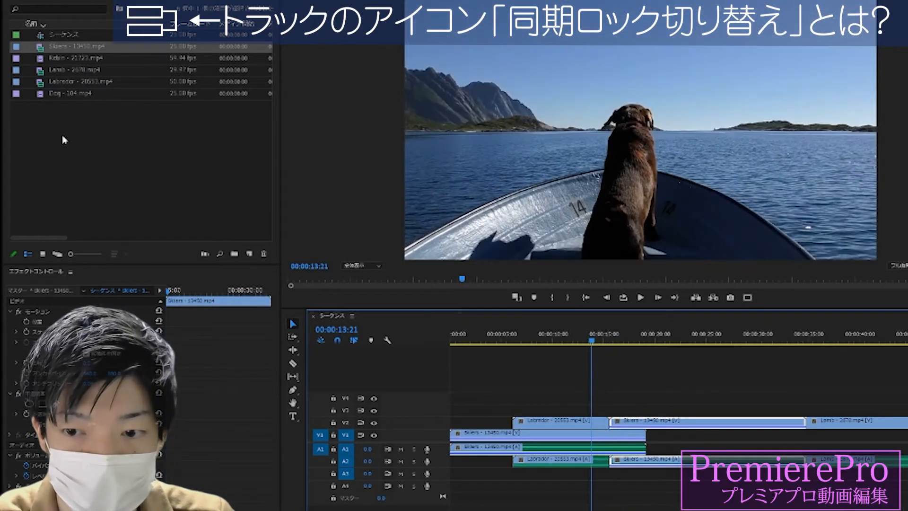
Open the Skiers clip in the Source monitor and undo the move of the V2 Skiers clip's audio to A3
{"action": "double_click", "coordinate": [41, 46]}
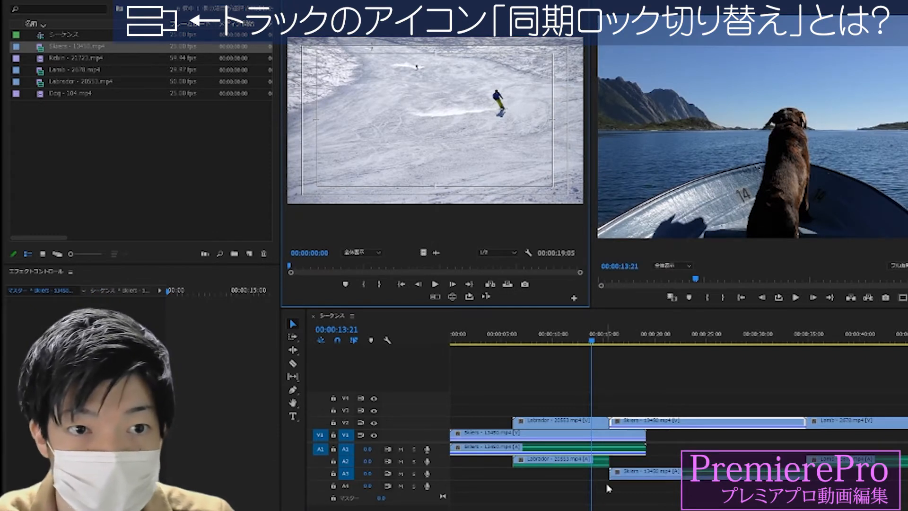
{"action": "key", "text": "ctrl+z"}
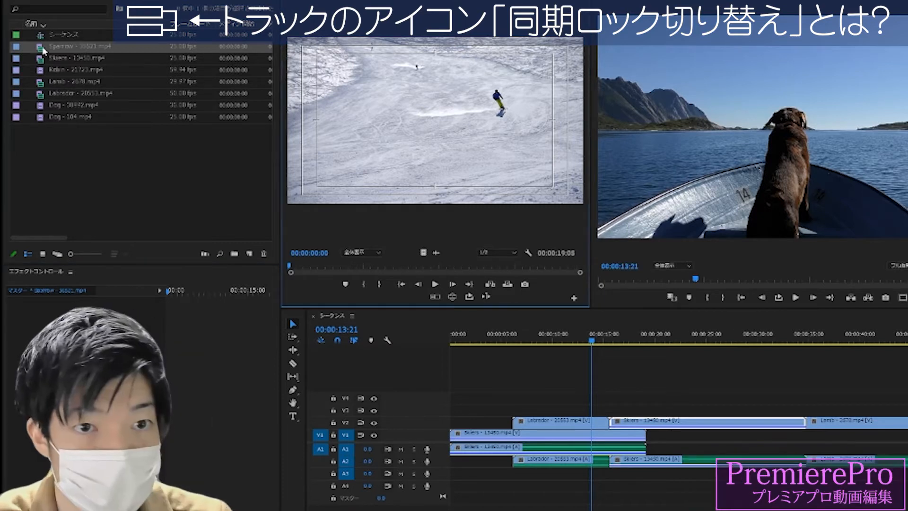
Preview the Sparrow clip in the Source monitor up to 00:00:11:09 and set the sequence playhead to 00:00:15:16
{"action": "left_click_drag", "start_coordinate": [75, 46], "coordinate": [516, 145]}
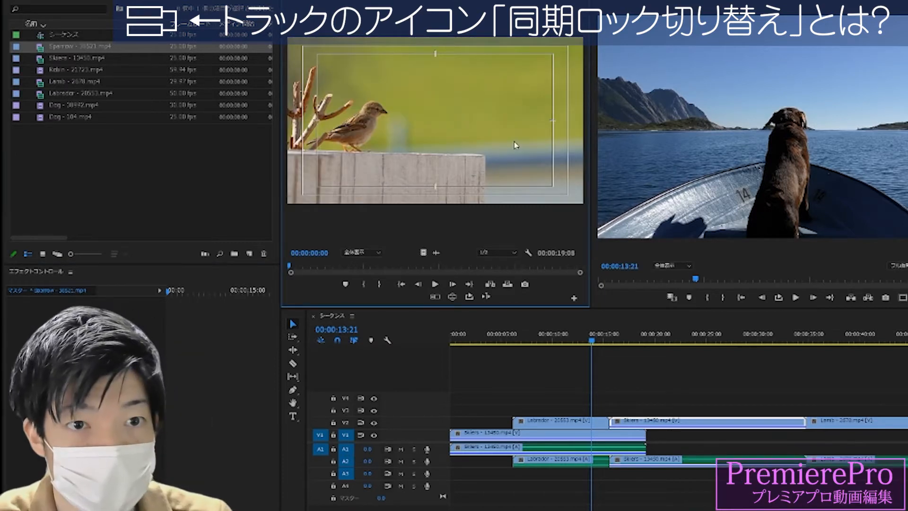
{"action": "left_click", "coordinate": [436, 285]}
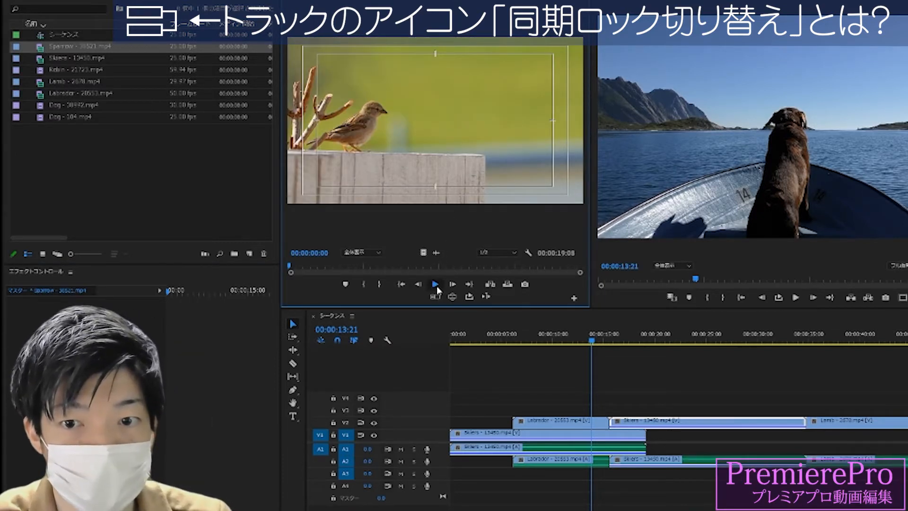
{"action": "left_click_drag", "start_coordinate": [325, 265], "coordinate": [460, 266]}
{"action": "left_click", "coordinate": [610, 339]}
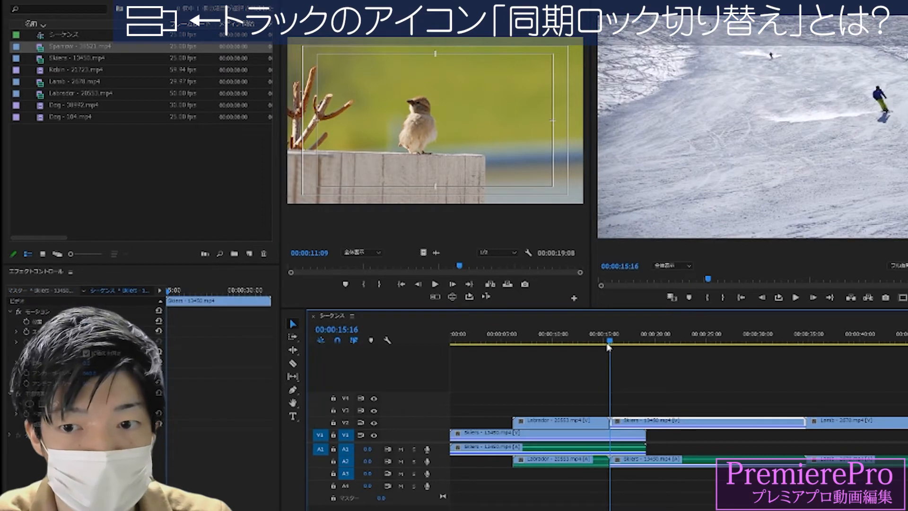
Insert the Sparrow clip at 00:00:15:16 and inspect the space above and below it on V2 and A2
{"action": "left_click", "coordinate": [492, 285]}
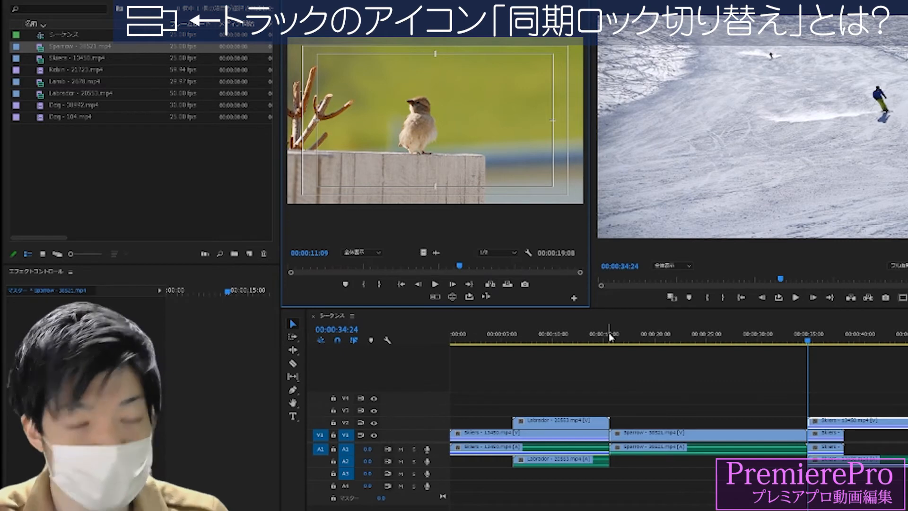
{"action": "left_click", "coordinate": [693, 419]}
{"action": "left_click", "coordinate": [694, 464]}
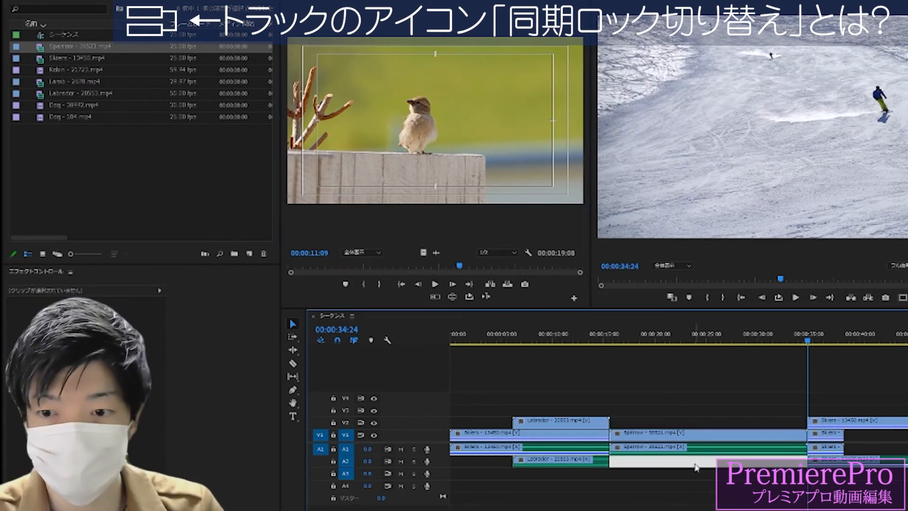
{"action": "left_click", "coordinate": [831, 425]}
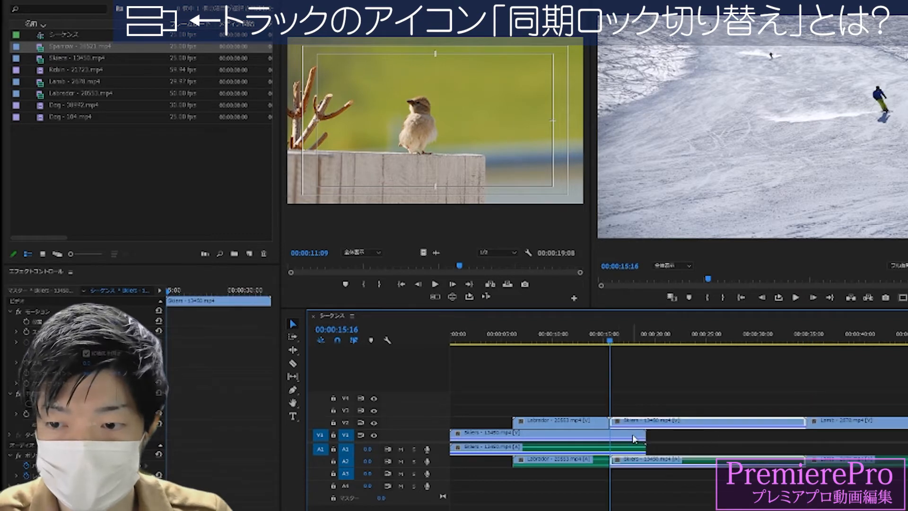
Select the V1 Skiers clip, insert Sparrow at 00:00:15:16, and check the clips following the insertion
{"action": "left_click", "coordinate": [634, 439]}
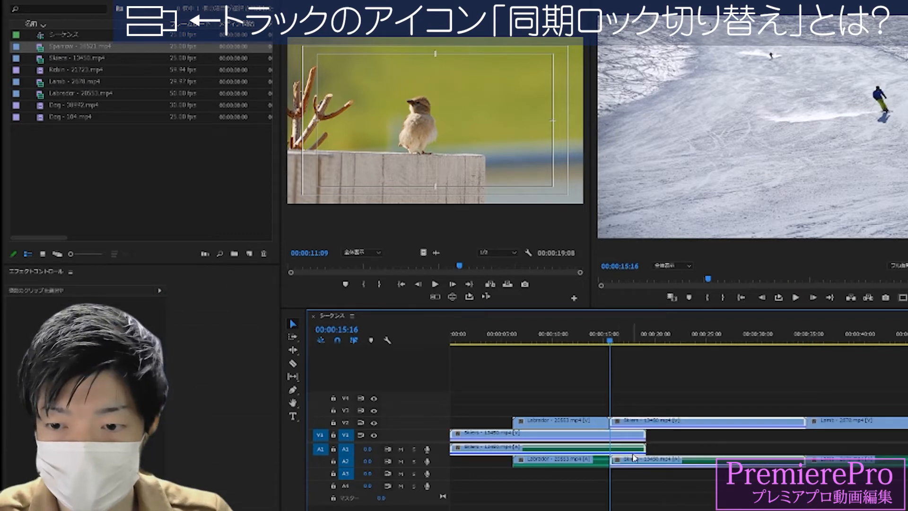
{"action": "left_click", "coordinate": [491, 284]}
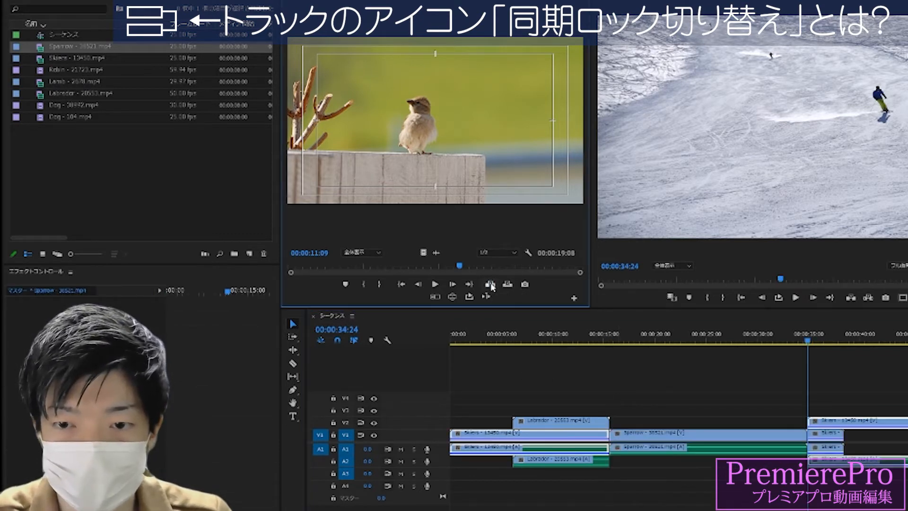
{"action": "left_click", "coordinate": [827, 434]}
{"action": "left_click", "coordinate": [830, 455]}
{"action": "left_click", "coordinate": [829, 413]}
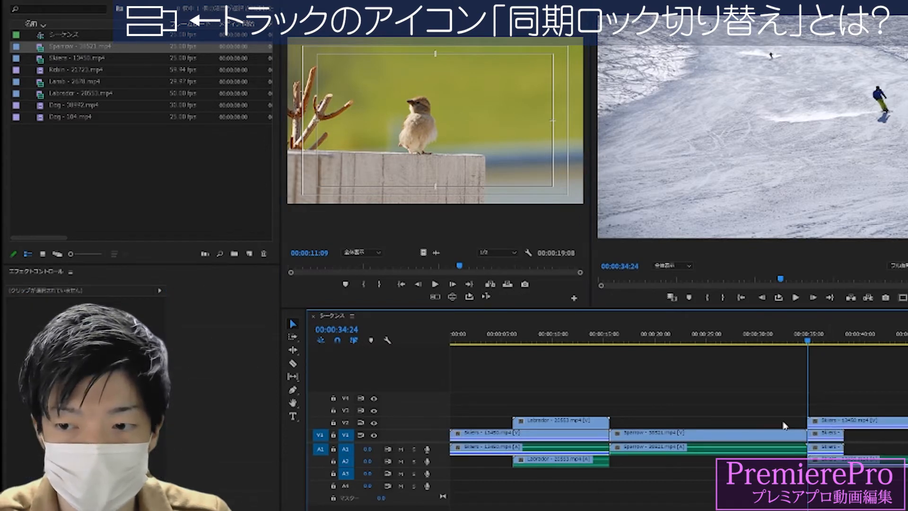
Return the playhead to 00:00:15:16, insert the Sparrow clip there and undo the insert
{"action": "left_click", "coordinate": [634, 340]}
{"action": "left_click_drag", "start_coordinate": [600, 337], "coordinate": [608, 335]}
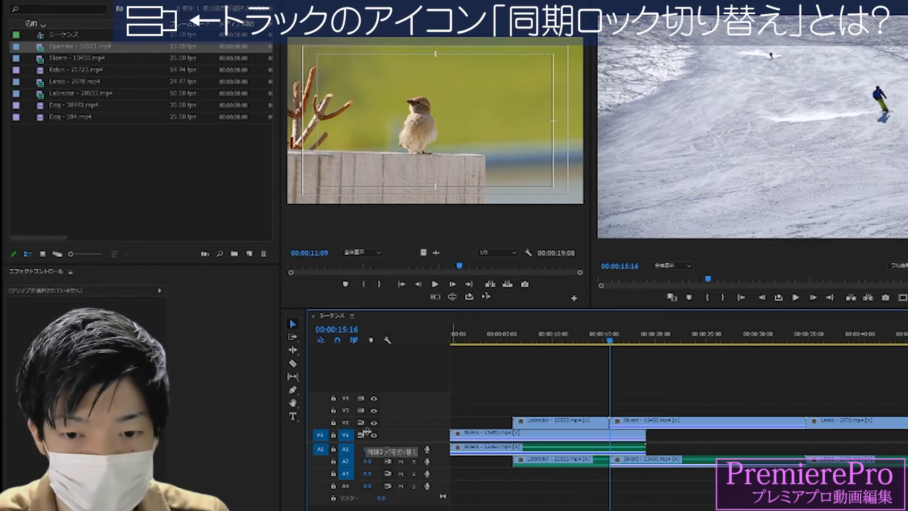
{"action": "left_click", "coordinate": [491, 285]}
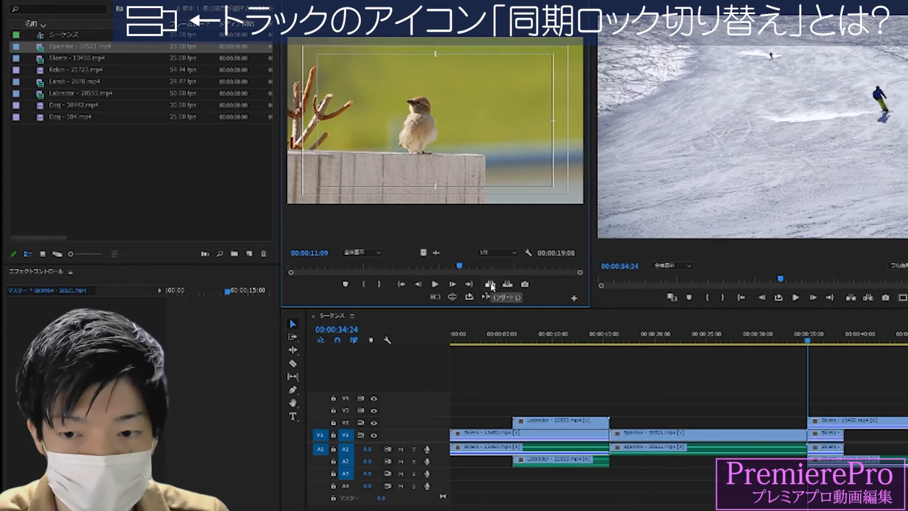
{"action": "key", "text": "ctrl+z"}
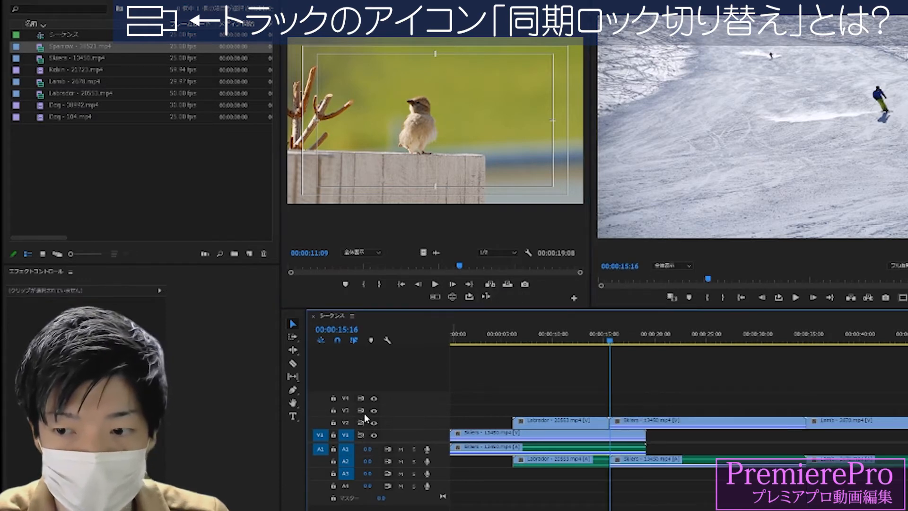
Insert Sparrow at 00:00:15:16 with V2's sync lock off, and compare it with the V2 Skiers clip around 00:00:16:20
{"action": "left_click", "coordinate": [491, 284]}
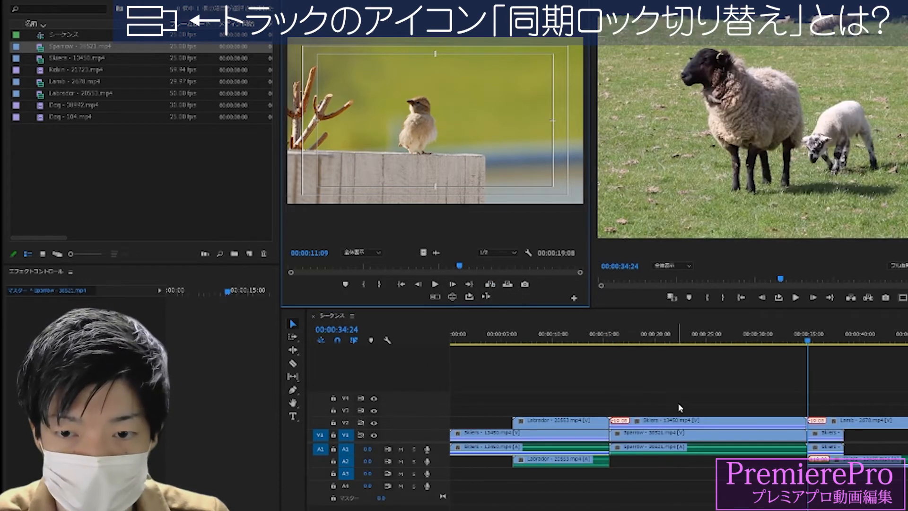
{"action": "left_click", "coordinate": [613, 334]}
{"action": "left_click", "coordinate": [656, 333]}
{"action": "left_click_drag", "start_coordinate": [656, 331], "coordinate": [624, 336]}
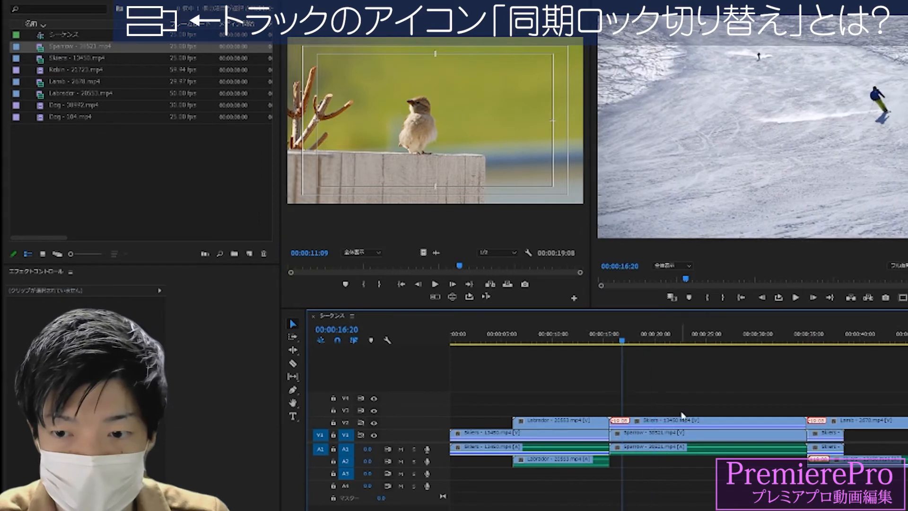
{"action": "left_click", "coordinate": [678, 437]}
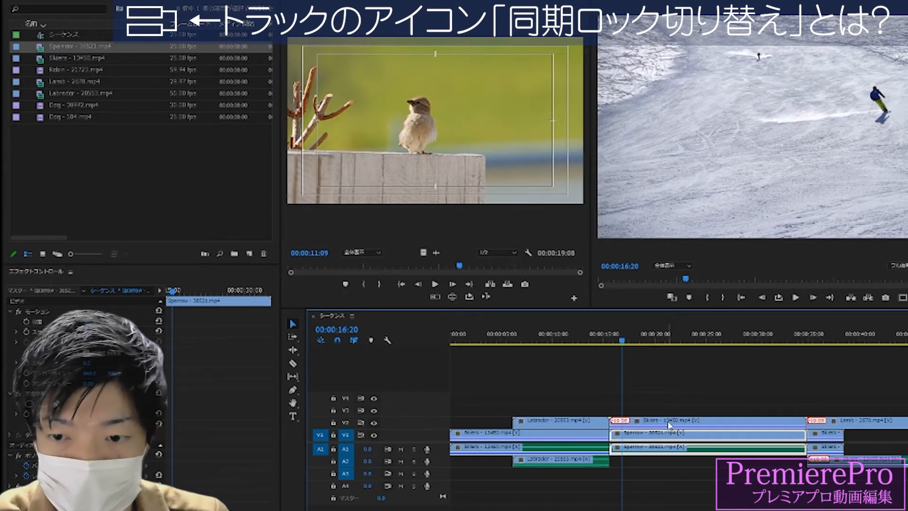
{"action": "left_click", "coordinate": [669, 422]}
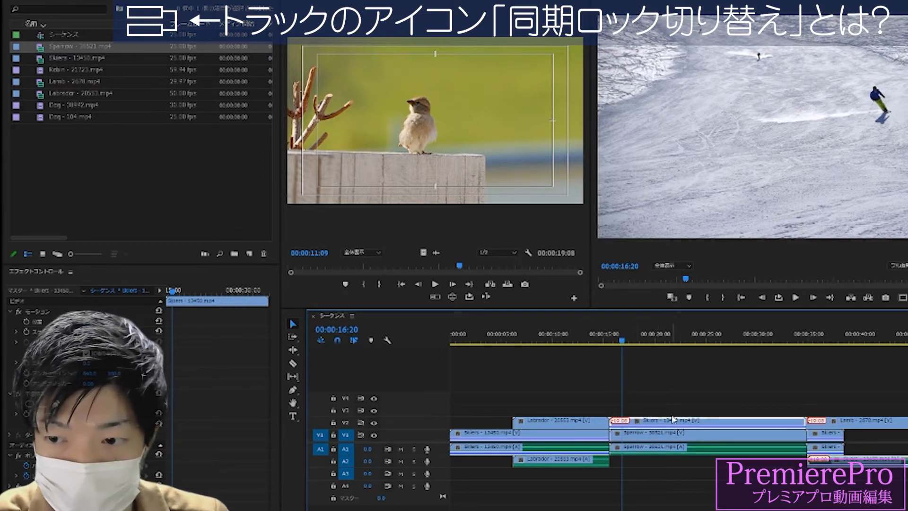
Undo the Sparrow insert, toggle the sync lock on V1, and insert Sparrow at 00:00:15:16 again
{"action": "key", "text": "ctrl+z"}
{"action": "left_click", "coordinate": [655, 411]}
{"action": "left_click", "coordinate": [644, 426]}
{"action": "left_click", "coordinate": [364, 435]}
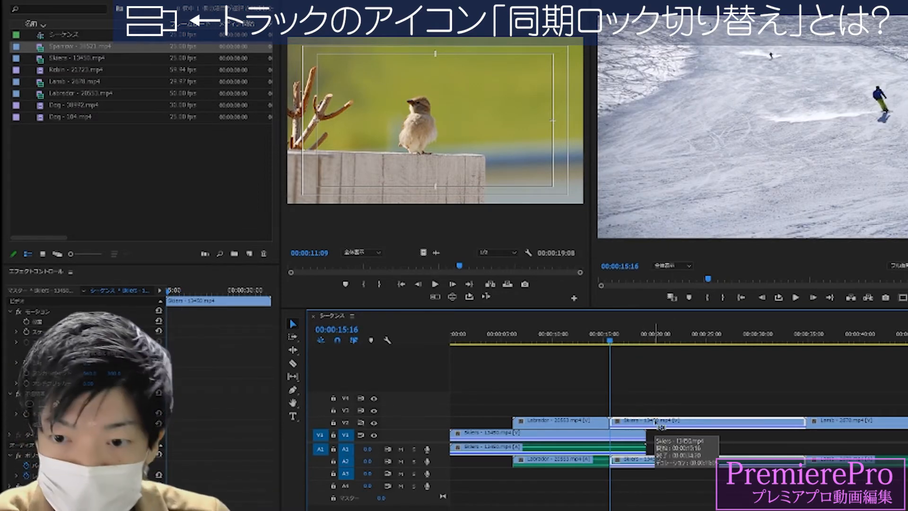
{"action": "left_click", "coordinate": [486, 297]}
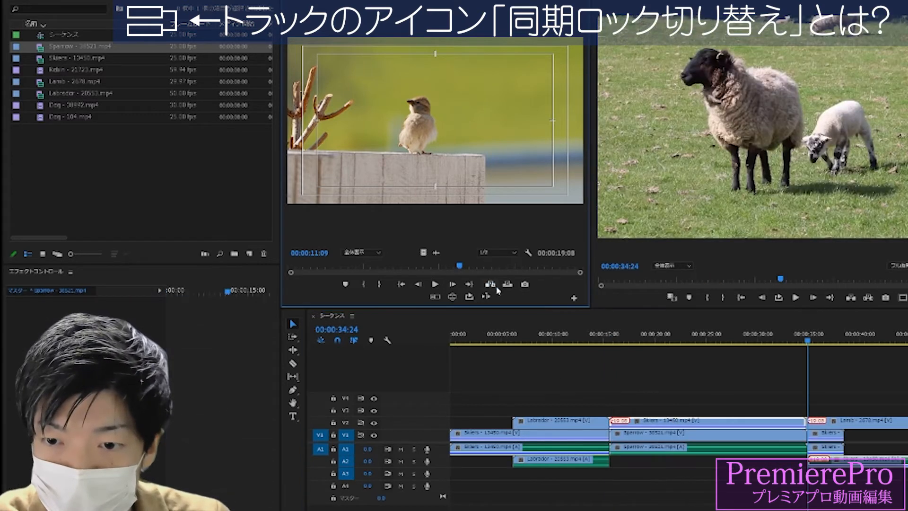
Examine the positions of the Skiers and Lamb clips on V2 relative to the inserted Sparrow clip on V1
{"action": "left_click", "coordinate": [852, 426]}
{"action": "left_click", "coordinate": [737, 427]}
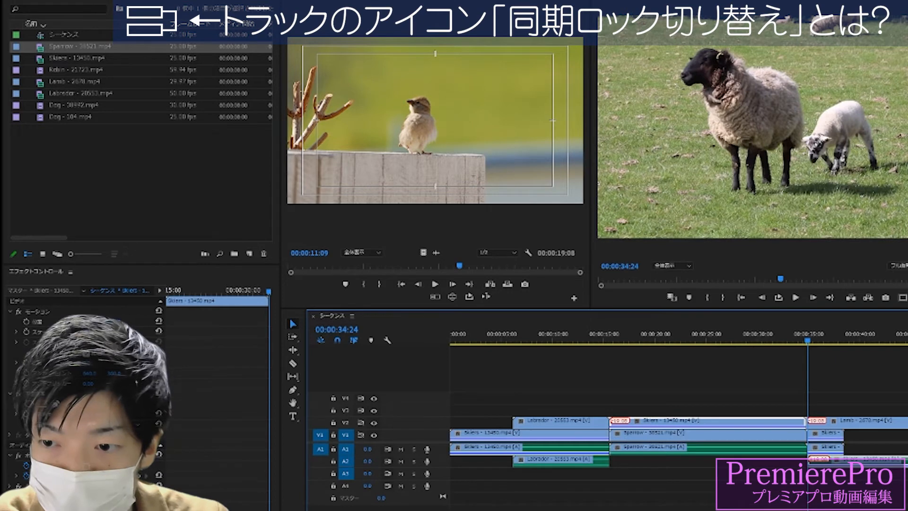
{"action": "scroll", "coordinate": [679, 422], "scroll_direction": "right", "scroll_amount": 1}
{"action": "scroll", "coordinate": [679, 421], "scroll_direction": "down", "scroll_amount": 2}
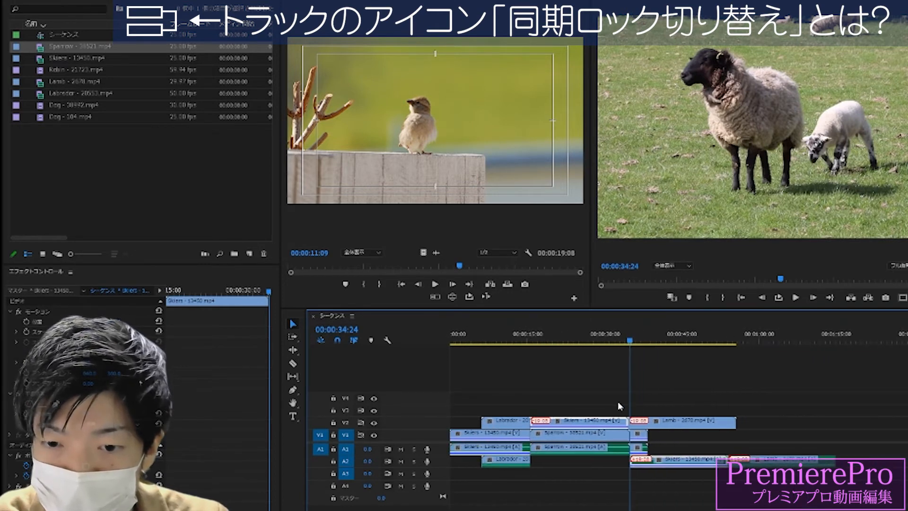
{"action": "left_click", "coordinate": [593, 439]}
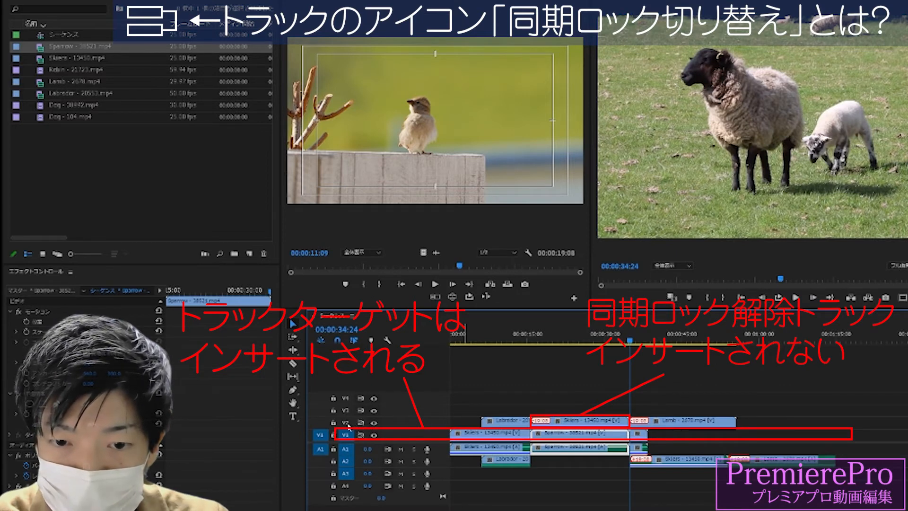
{"action": "left_click", "coordinate": [692, 421]}
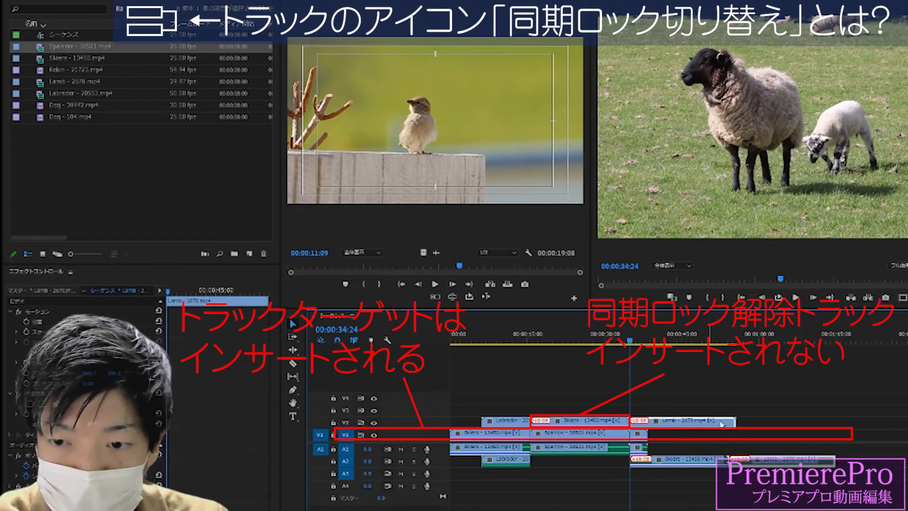
Move the Lamb and Skiers clips on V2 later in the sequence and scrub the playhead to 00:00:25:08
{"action": "left_click_drag", "start_coordinate": [708, 425], "coordinate": [719, 426]}
{"action": "left_click_drag", "start_coordinate": [566, 421], "coordinate": [662, 422]}
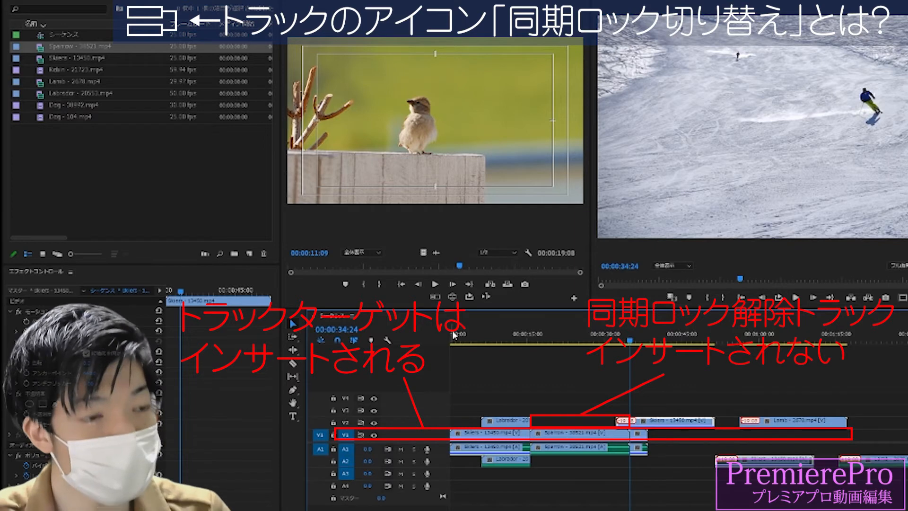
{"action": "left_click_drag", "start_coordinate": [519, 334], "coordinate": [593, 376]}
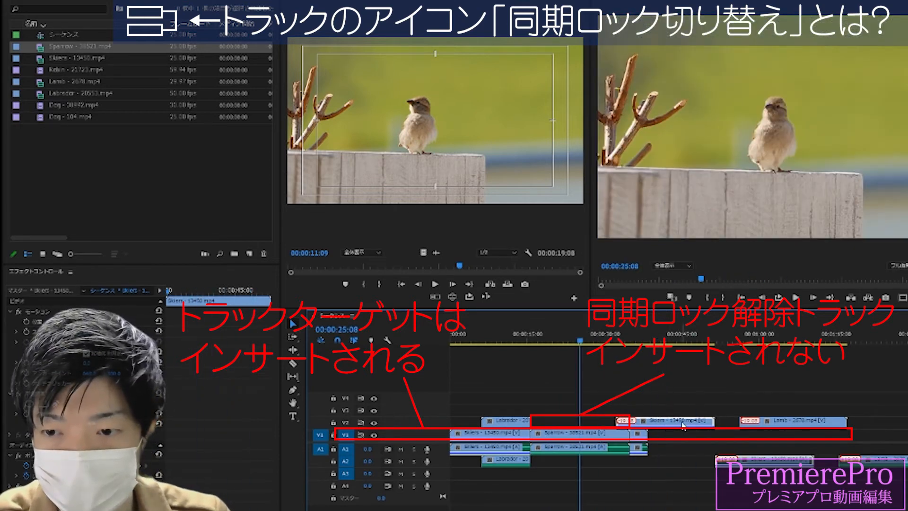
Shift the Skiers and Lamb clips further along the sequence and set the playhead to 00:00:41:01
{"action": "left_click_drag", "start_coordinate": [781, 461], "coordinate": [808, 463]}
{"action": "left_click_drag", "start_coordinate": [778, 425], "coordinate": [825, 425]}
{"action": "left_click_drag", "start_coordinate": [797, 463], "coordinate": [797, 462]}
{"action": "mouse_move", "coordinate": [646, 344]}
{"action": "left_mouse_down"}
{"action": "mouse_move", "coordinate": [751, 346]}
{"action": "mouse_move", "coordinate": [662, 345]}
{"action": "left_mouse_up"}
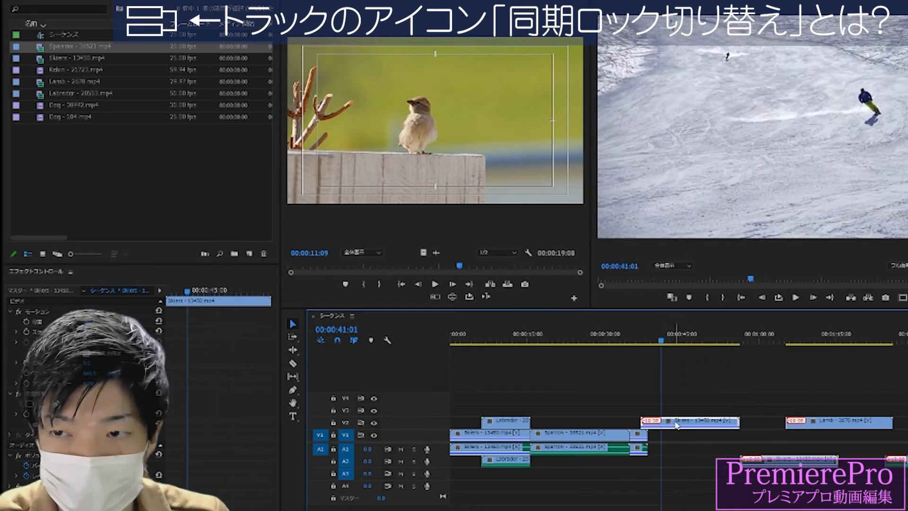
{"action": "left_click_drag", "start_coordinate": [676, 425], "coordinate": [684, 425]}
Try moving the out-of-sync Skiers clip on V2 into sync with its audio, and undo it
{"action": "right_click", "coordinate": [659, 422]}
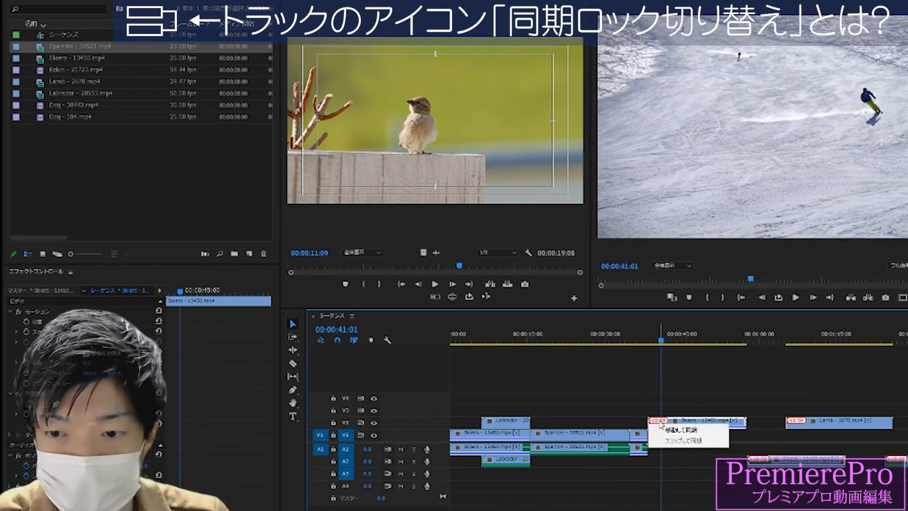
{"action": "left_click", "coordinate": [683, 430]}
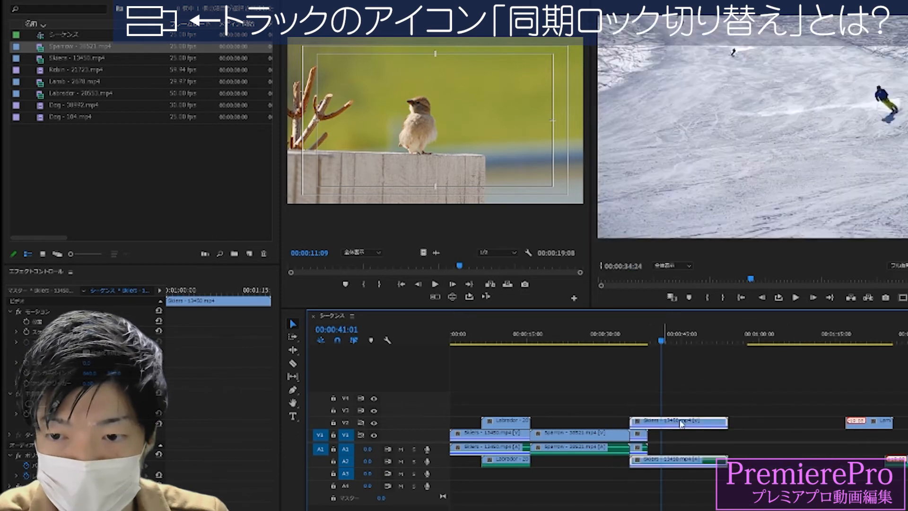
{"action": "left_click", "coordinate": [728, 396]}
{"action": "key", "text": "ctrl+z"}
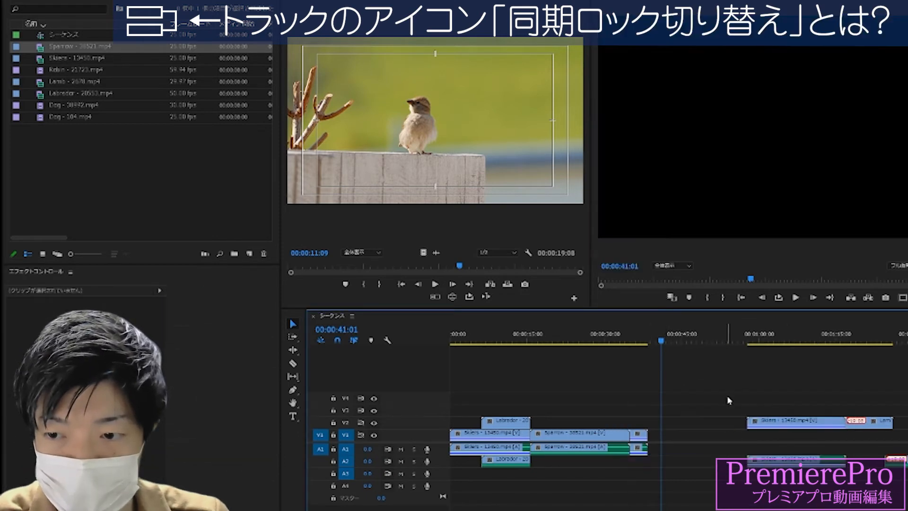
{"action": "key", "text": "ctrl+z"}
Align the start of the Skiers audio on A2 to 00:00:41:01 and move its V2 video into sync
{"action": "double_click", "coordinate": [831, 424]}
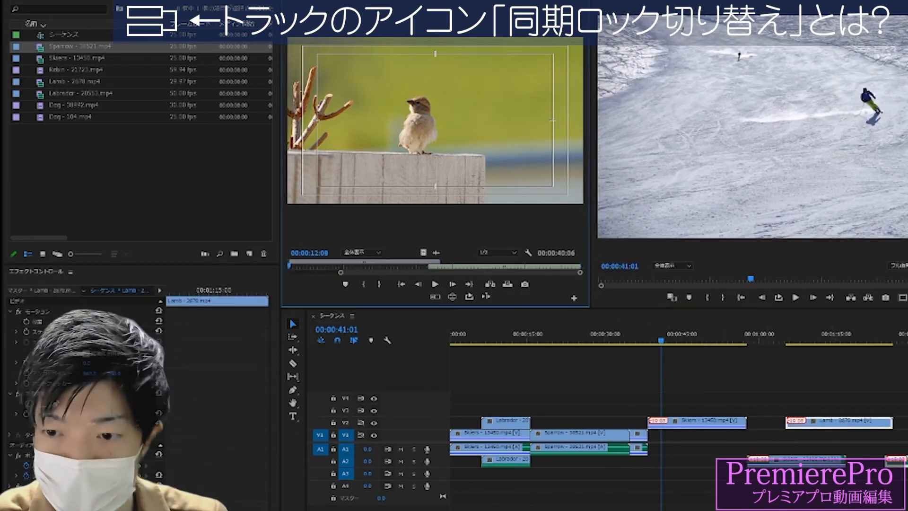
{"action": "left_click_drag", "start_coordinate": [806, 461], "coordinate": [712, 460]}
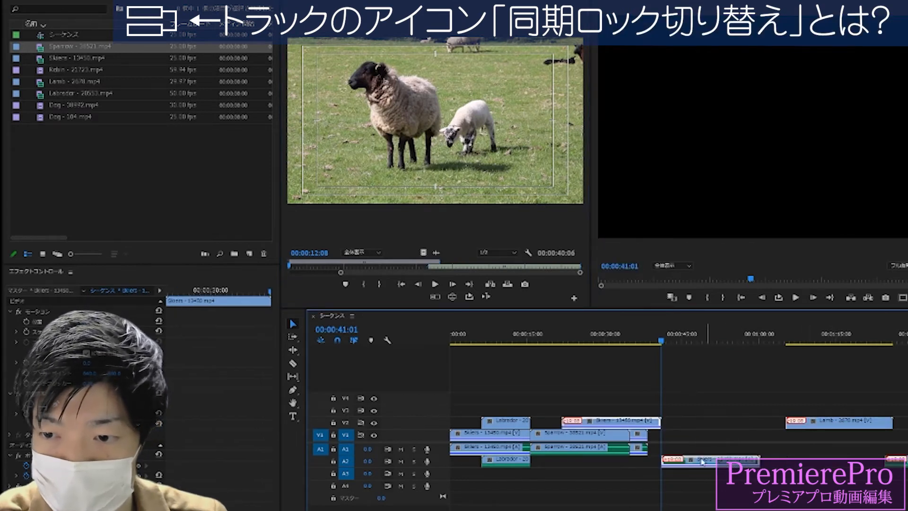
{"action": "right_click", "coordinate": [577, 425]}
{"action": "left_click", "coordinate": [595, 431]}
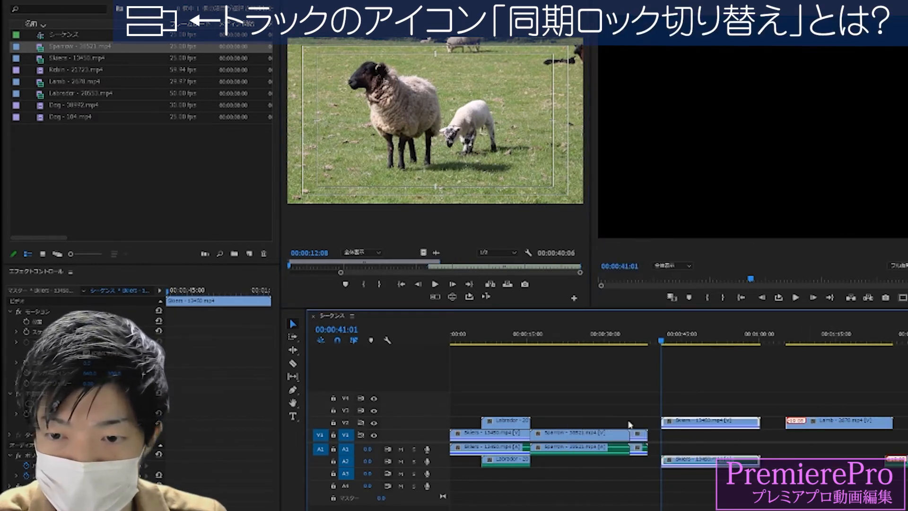
Bring the V2 Lamb clip back into sync with its audio, and delete the Skiers and Lamb clips after Sparrow
{"action": "left_click_drag", "start_coordinate": [826, 423], "coordinate": [795, 423]}
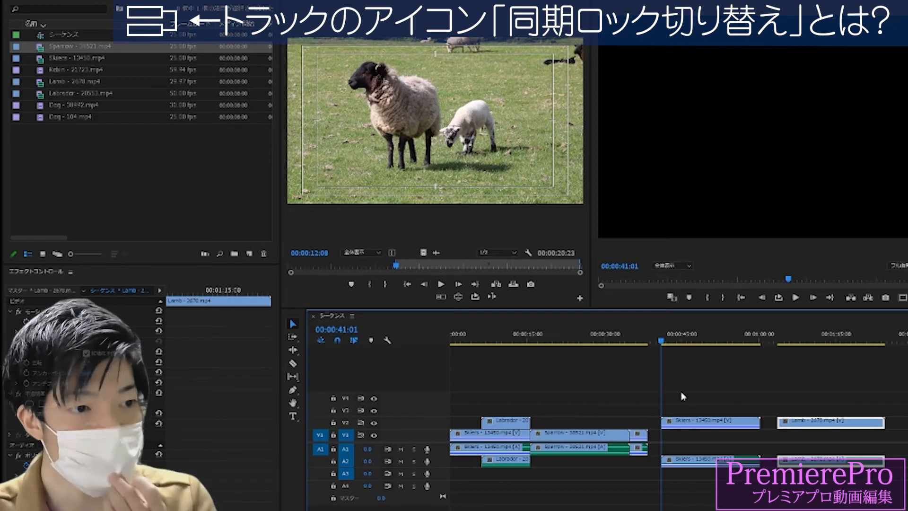
{"action": "left_click_drag", "start_coordinate": [740, 394], "coordinate": [788, 463]}
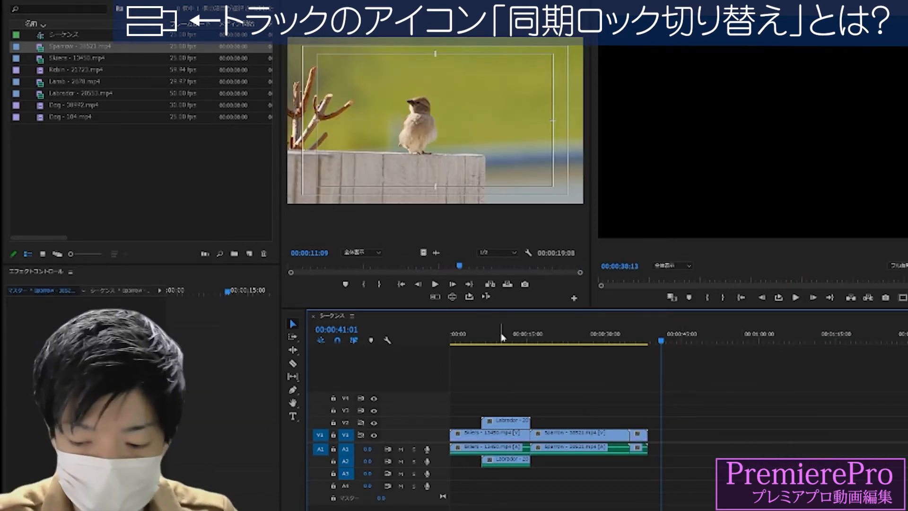
Undo the clip deletions, moves and Sparrow insert, and place the playhead at 00:00:06:05
{"action": "key", "text": "Home"}
{"action": "key", "text": "ctrl+z"}
{"action": "key", "text": "ctrl+z"}
{"action": "key", "text": "ctrl+z"}
{"action": "key", "text": "ctrl+z"}
{"action": "key", "text": "ctrl+z"}
{"action": "key", "text": "ctrl+z"}
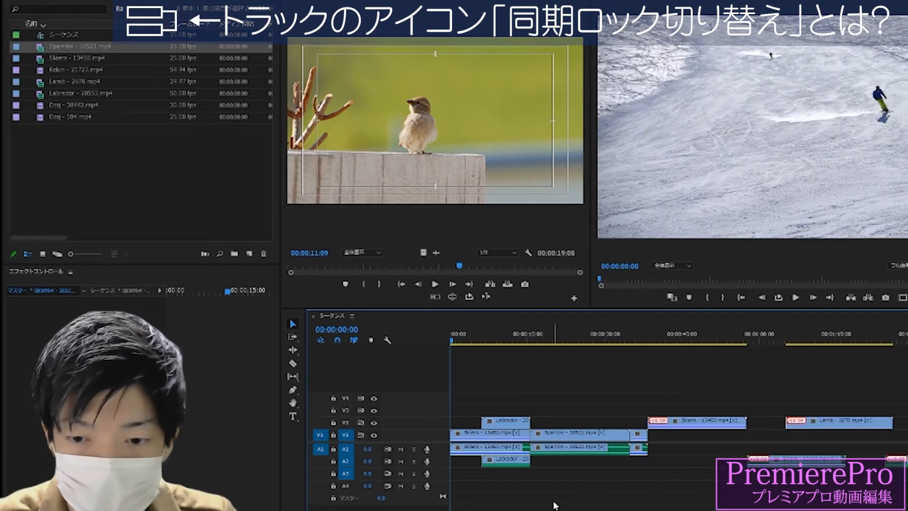
{"action": "key", "text": "ctrl+z"}
{"action": "key", "text": "ctrl+z"}
{"action": "key", "text": "ctrl+z"}
{"action": "key", "text": "ctrl+z"}
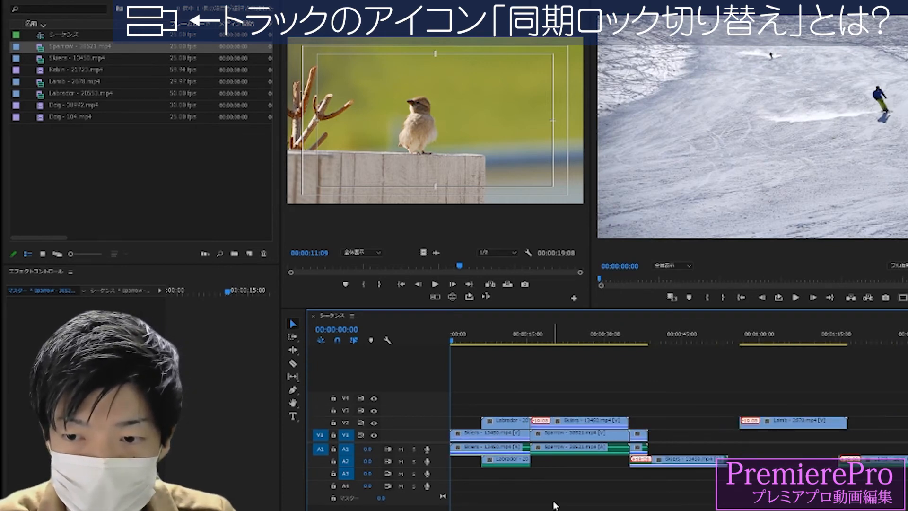
{"action": "left_click_drag", "start_coordinate": [514, 341], "coordinate": [482, 340]}
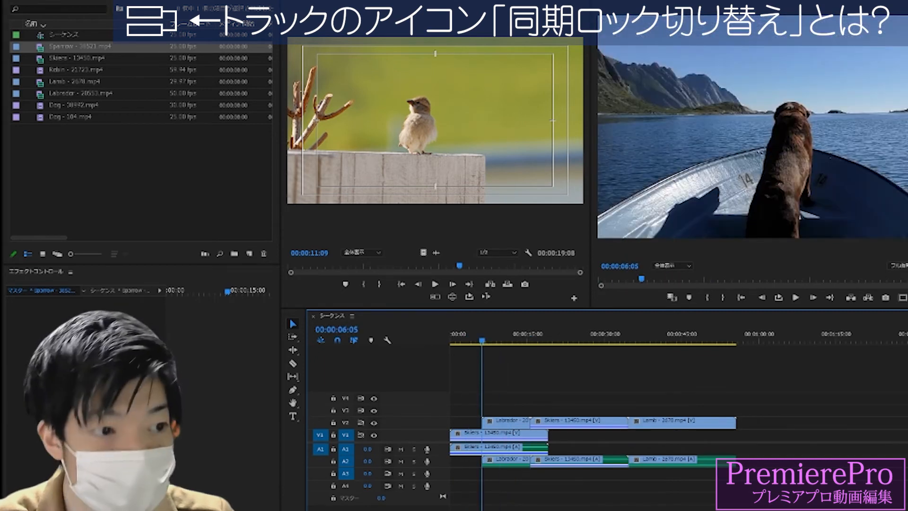
Import Under_The_Moonlight.mp3 into the project and place it on track A3 at the start of the sequence
{"action": "scroll", "coordinate": [592, 426], "scroll_direction": "up", "scroll_amount": 3}
{"action": "scroll", "coordinate": [592, 426], "scroll_direction": "down", "scroll_amount": 3}
{"action": "scroll", "coordinate": [591, 426], "scroll_direction": "up", "scroll_amount": 1}
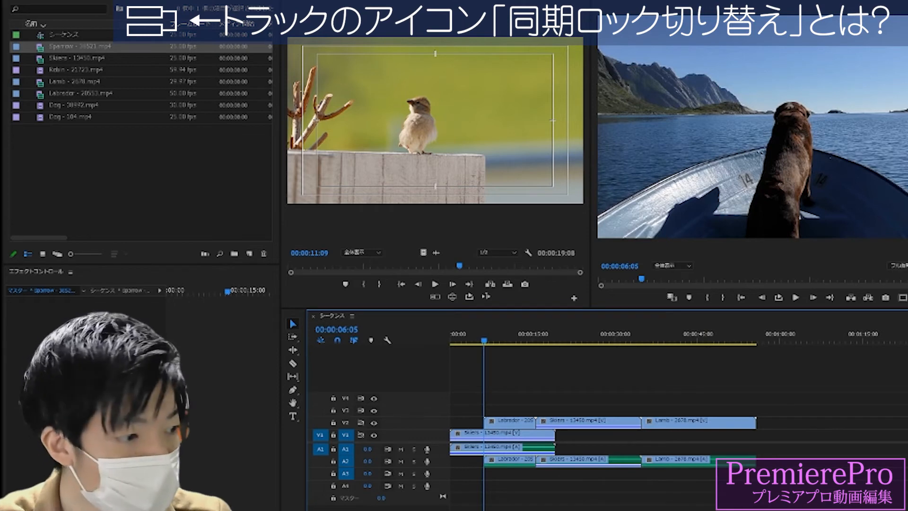
{"action": "key", "text": "shift+1"}
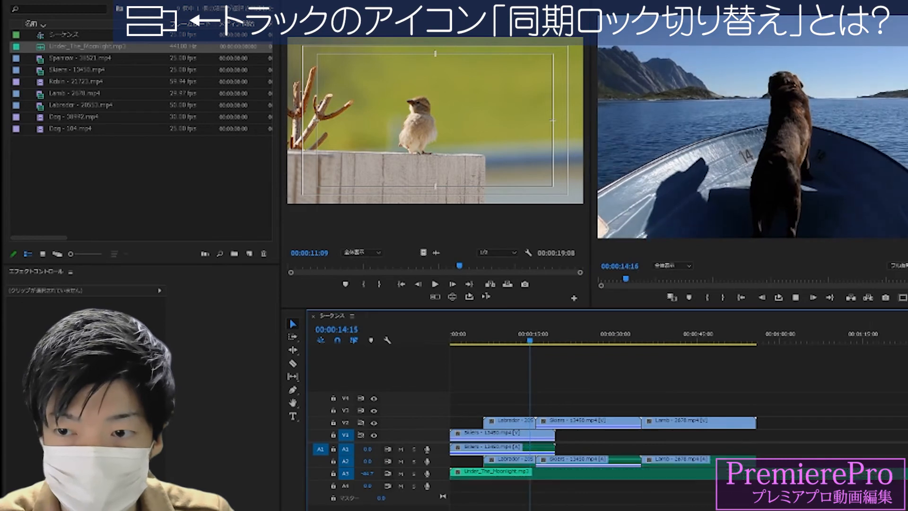
Insert the Sparrow source clip at the start of the Lamb clip, 00:00:34:21, and undo the insert
{"action": "scroll", "coordinate": [560, 453], "scroll_direction": "down", "scroll_amount": 3}
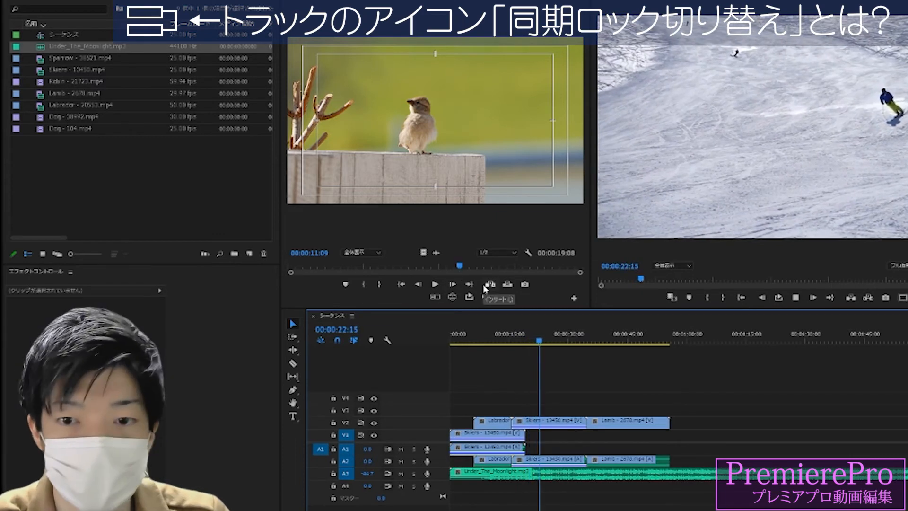
{"action": "left_click", "coordinate": [567, 333]}
{"action": "left_click", "coordinate": [575, 426]}
{"action": "left_click", "coordinate": [615, 428]}
{"action": "left_click", "coordinate": [588, 341]}
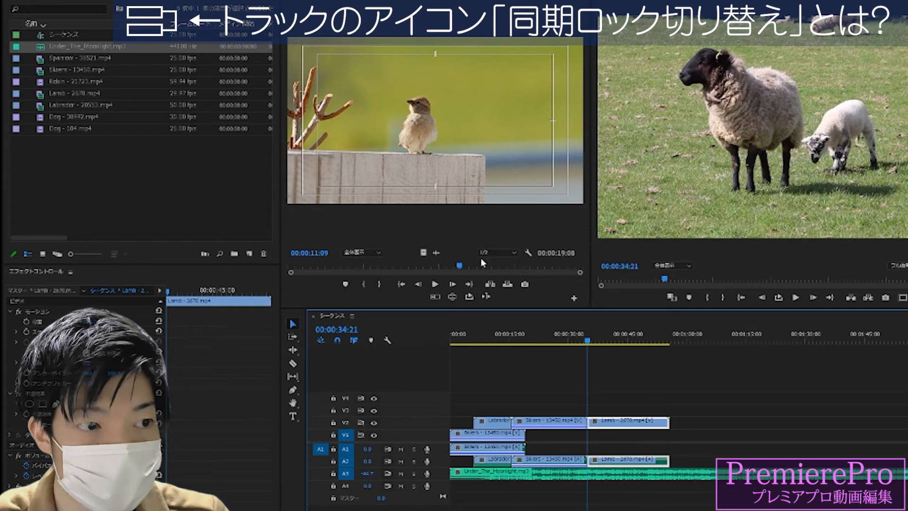
{"action": "left_click", "coordinate": [490, 286]}
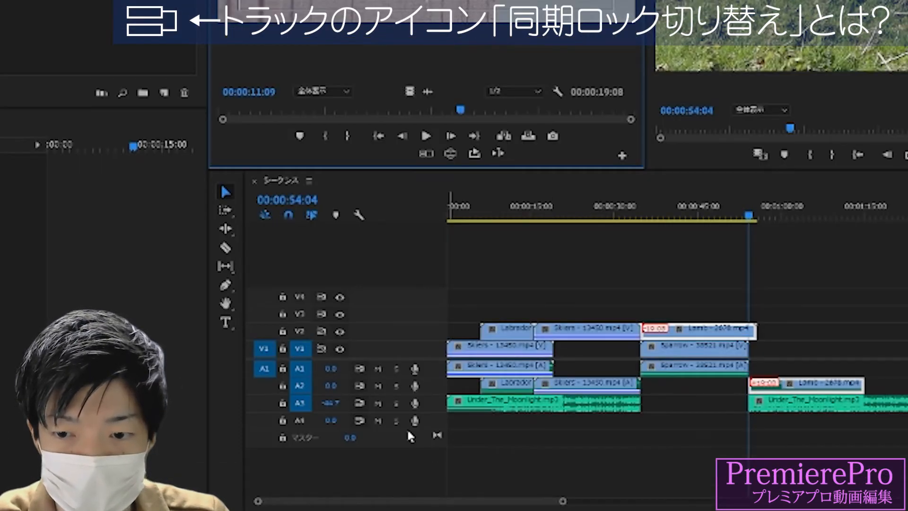
{"action": "key", "text": "ctrl+z"}
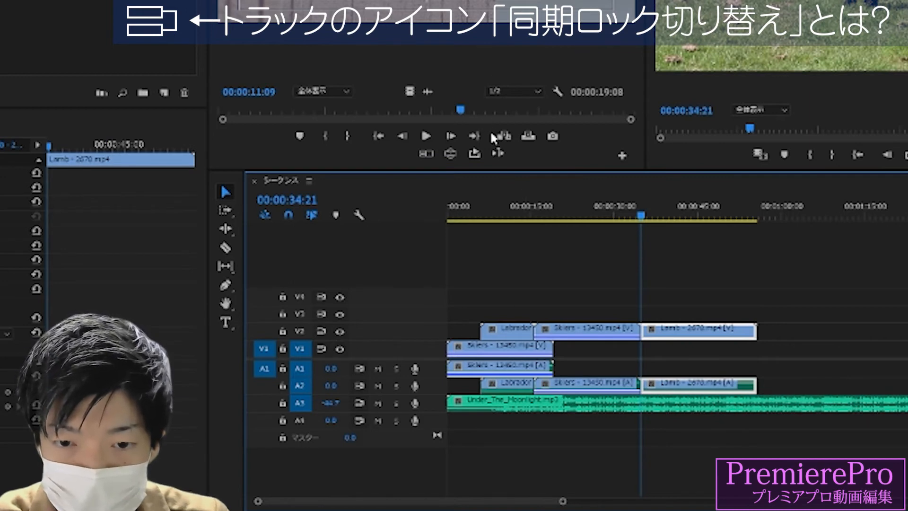
Insert the Sparrow clip at 00:00:34:21 with sync lock enabled on V2, and return the playhead to the clip's start
{"action": "left_click", "coordinate": [503, 136]}
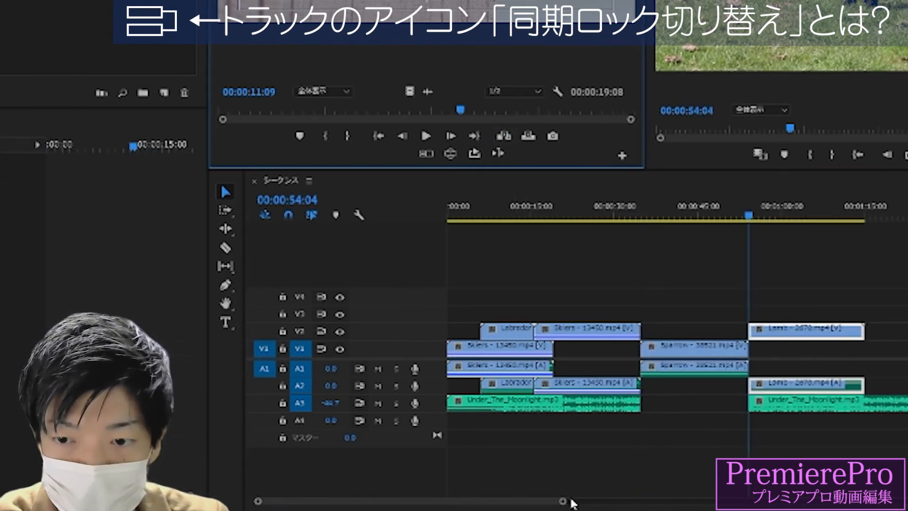
{"action": "left_click_drag", "start_coordinate": [563, 500], "coordinate": [506, 500]}
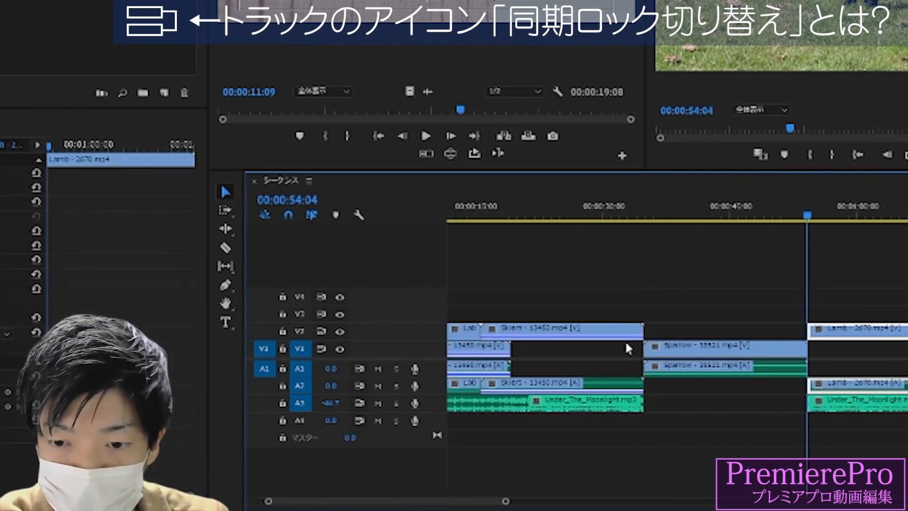
{"action": "left_click", "coordinate": [734, 346]}
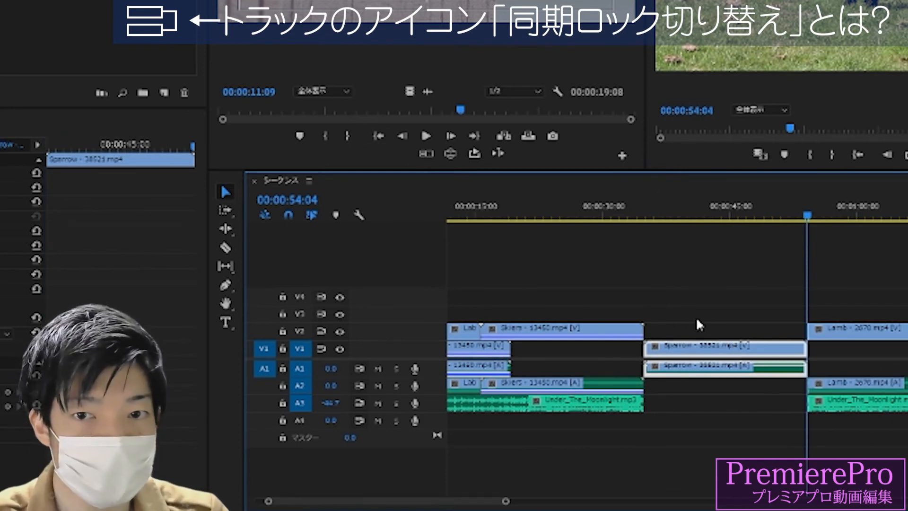
{"action": "key", "text": "Up"}
Examine the split Under_The_Moonlight.mp3 pieces on A3 and the gaps around the inserted Sparrow clip on V2, A2 and A3
{"action": "left_click", "coordinate": [852, 404]}
{"action": "left_click", "coordinate": [599, 410]}
{"action": "left_click", "coordinate": [853, 408]}
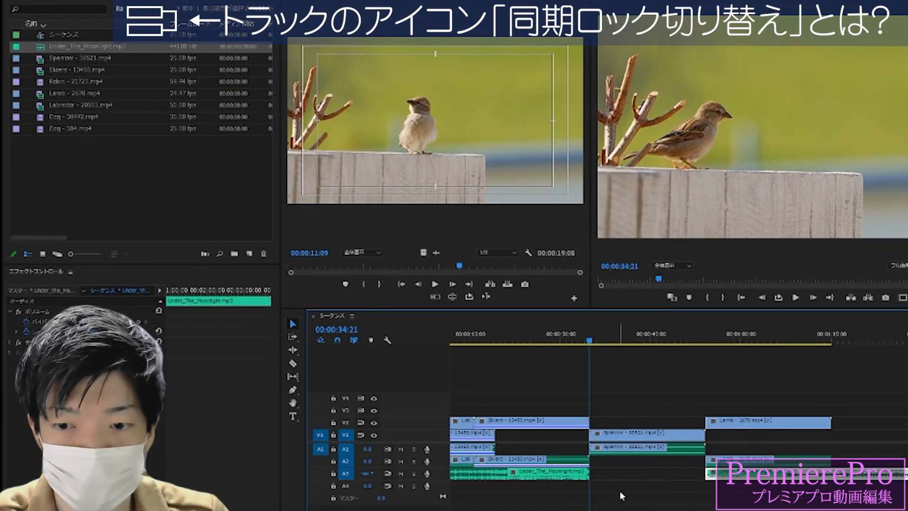
{"action": "left_click", "coordinate": [682, 476]}
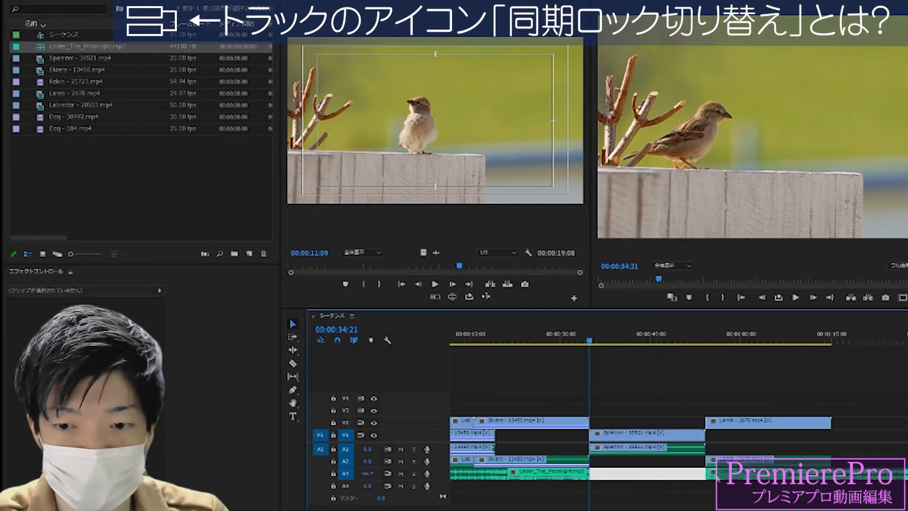
{"action": "left_click", "coordinate": [672, 462]}
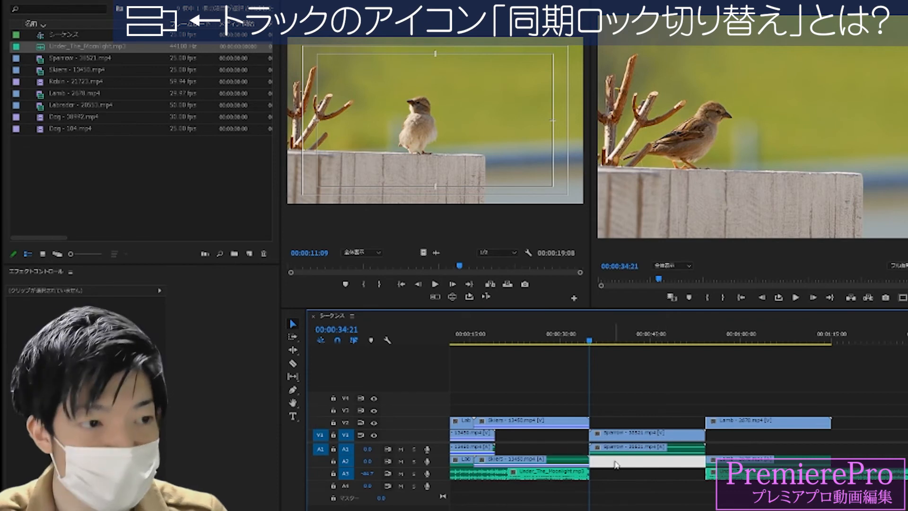
{"action": "mouse_move", "coordinate": [571, 337]}
{"action": "left_mouse_down"}
{"action": "mouse_move", "coordinate": [652, 337]}
{"action": "mouse_move", "coordinate": [582, 339]}
{"action": "left_mouse_up"}
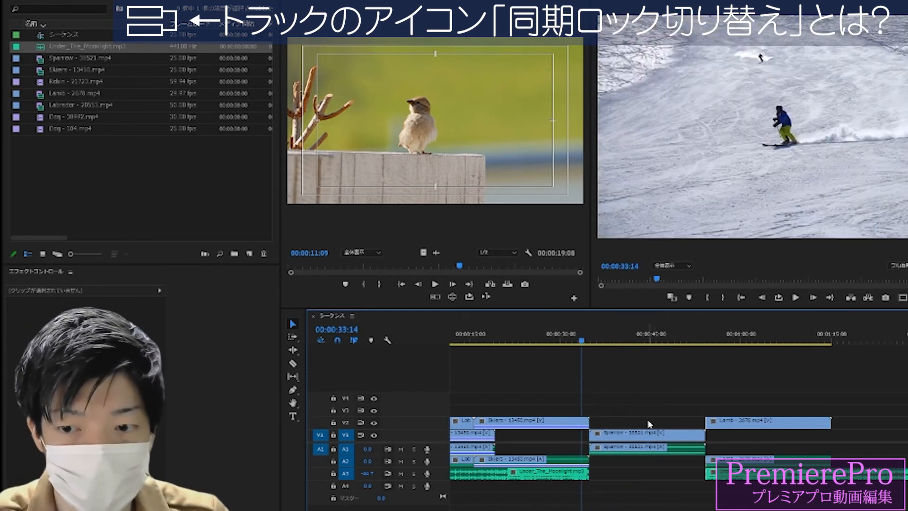
{"action": "left_click", "coordinate": [649, 422]}
{"action": "left_click", "coordinate": [649, 459]}
{"action": "left_click", "coordinate": [651, 479]}
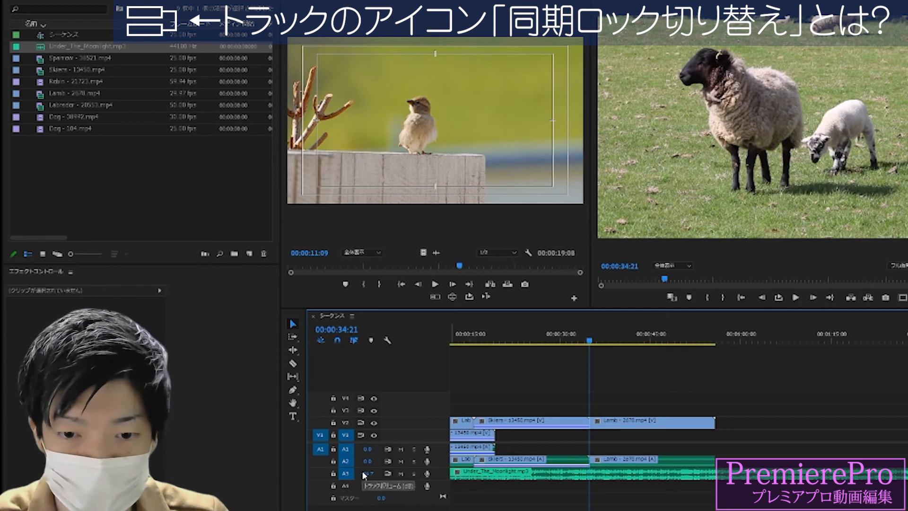
Turn off sync lock on the A3 music track and insert the Sparrow clip at 00:00:34:21
{"action": "left_click", "coordinate": [388, 473]}
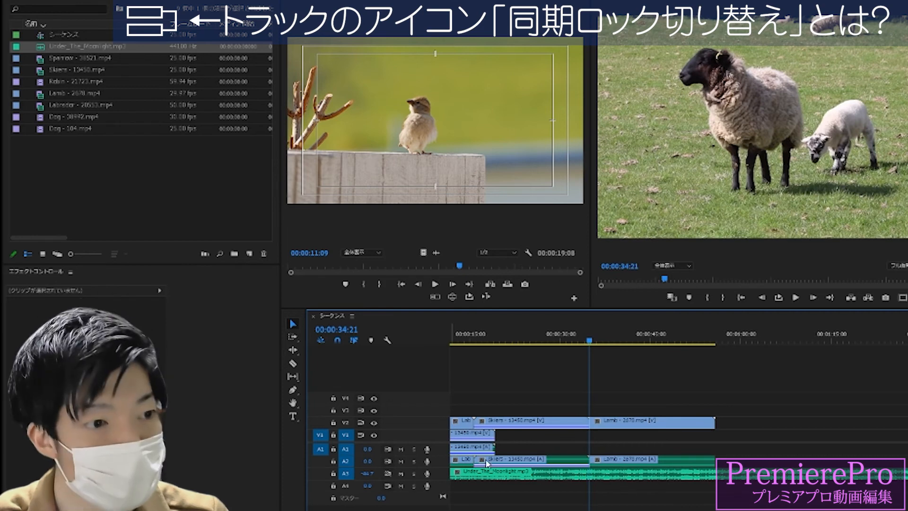
{"action": "left_click", "coordinate": [615, 423]}
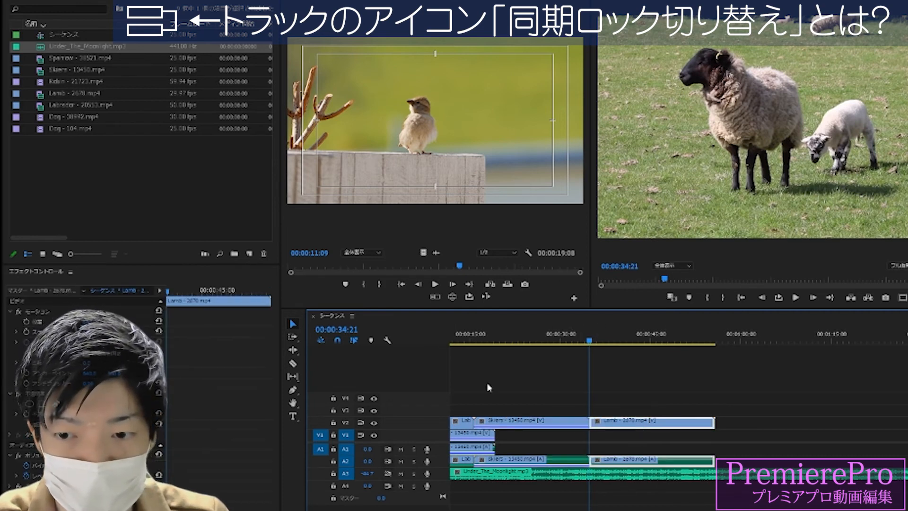
{"action": "left_click", "coordinate": [490, 284]}
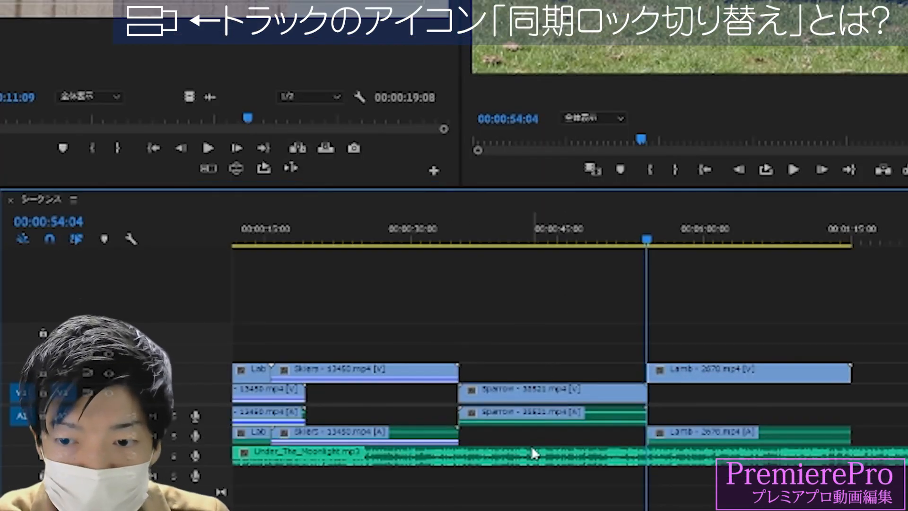
Play the sequence across the cut from Skiers to Sparrow to check the background music on A3
{"action": "left_click", "coordinate": [534, 452]}
{"action": "left_click", "coordinate": [449, 230]}
{"action": "left_click_drag", "start_coordinate": [451, 227], "coordinate": [448, 229]}
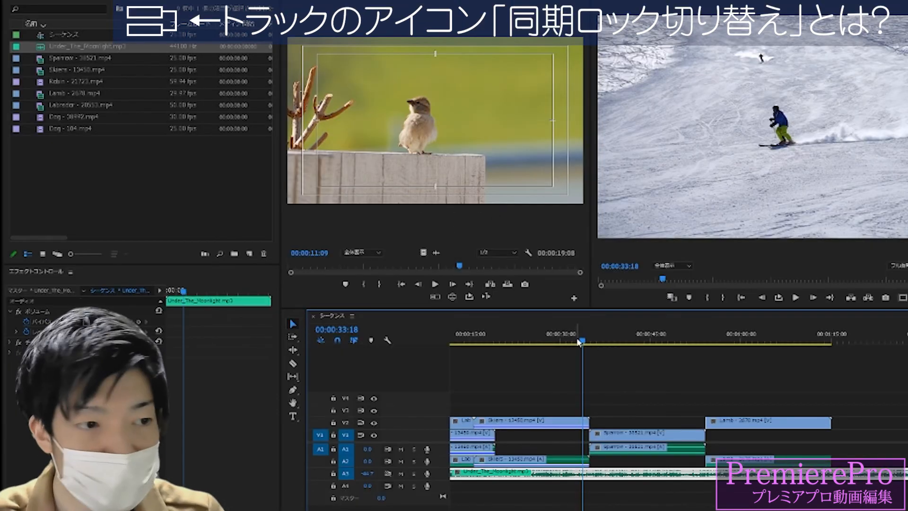
{"action": "left_click", "coordinate": [796, 298]}
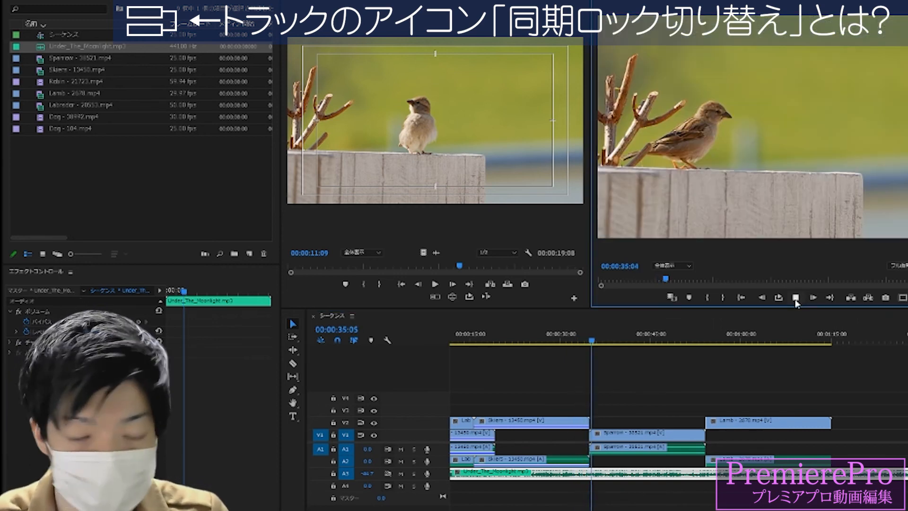
{"action": "left_click", "coordinate": [796, 298]}
{"action": "mouse_move", "coordinate": [589, 338]}
{"action": "left_mouse_down"}
{"action": "mouse_move", "coordinate": [706, 341]}
{"action": "mouse_move", "coordinate": [583, 342]}
{"action": "left_mouse_up"}
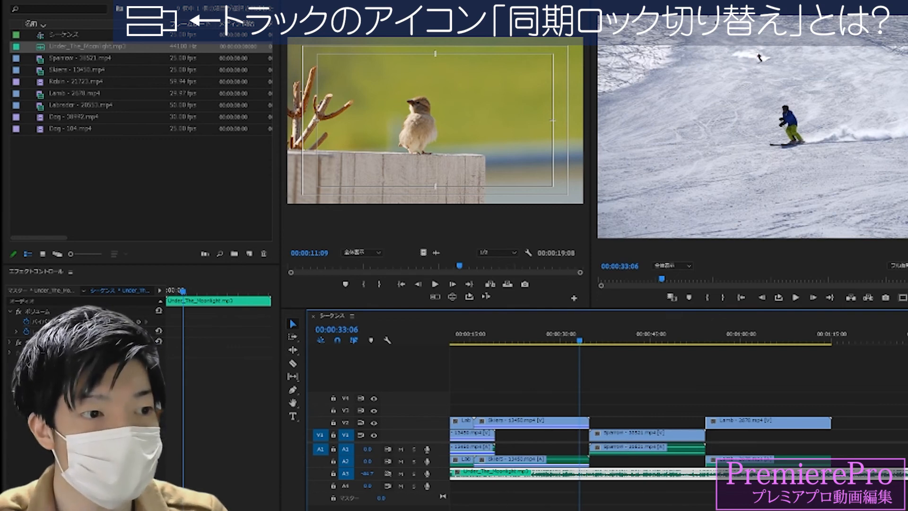
Lock the A3 music track and move the playhead to 00:00:39:22 within the Sparrow clip
{"action": "key", "text": "minus"}
{"action": "key", "text": "minus"}
{"action": "key", "text": "minus"}
{"action": "key", "text": "minus"}
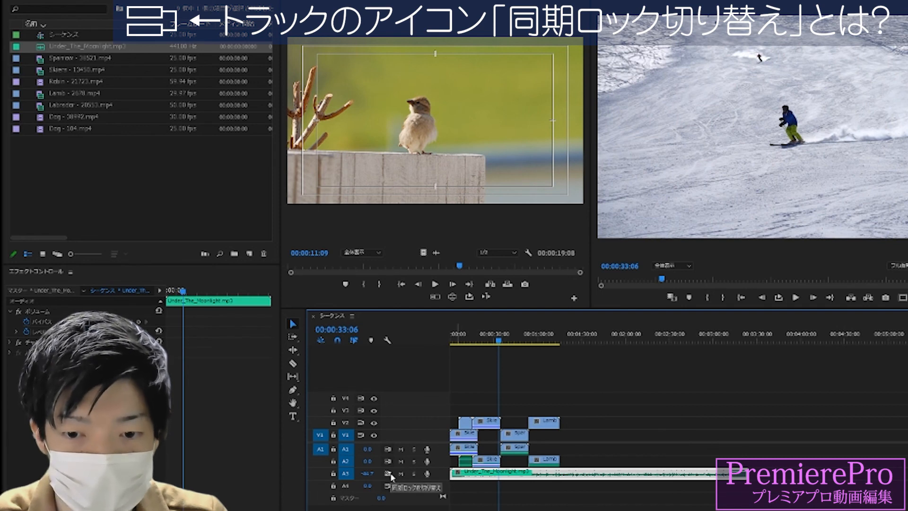
{"action": "left_click", "coordinate": [334, 473]}
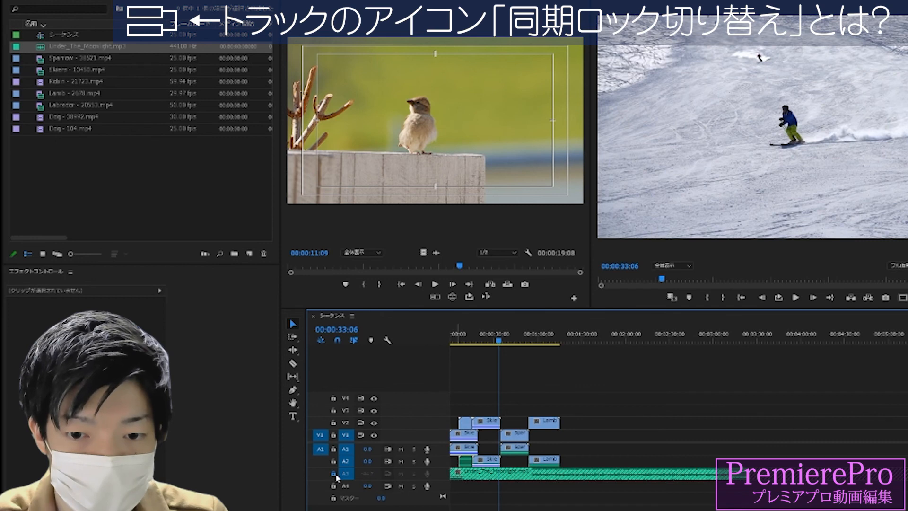
{"action": "left_click", "coordinate": [504, 337]}
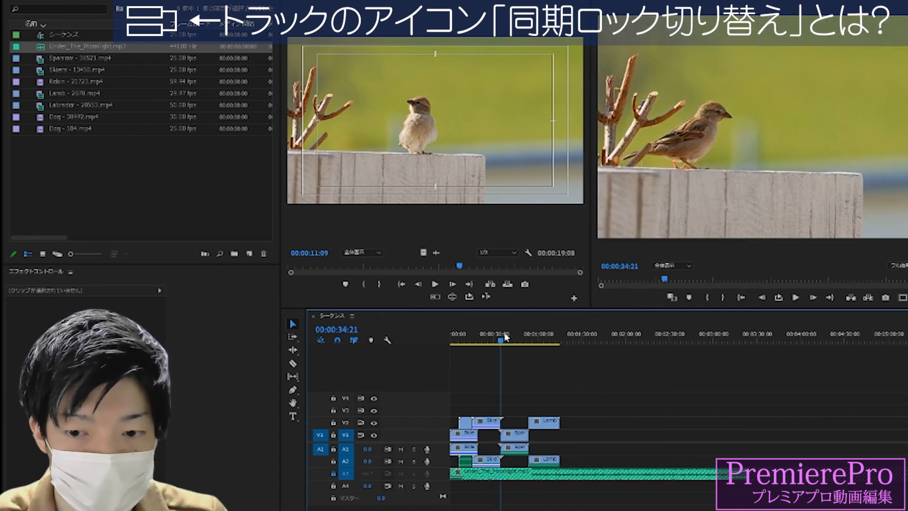
{"action": "mouse_move", "coordinate": [508, 335]}
{"action": "left_mouse_down"}
{"action": "mouse_move", "coordinate": [496, 334]}
{"action": "mouse_move", "coordinate": [500, 342]}
{"action": "left_mouse_up"}
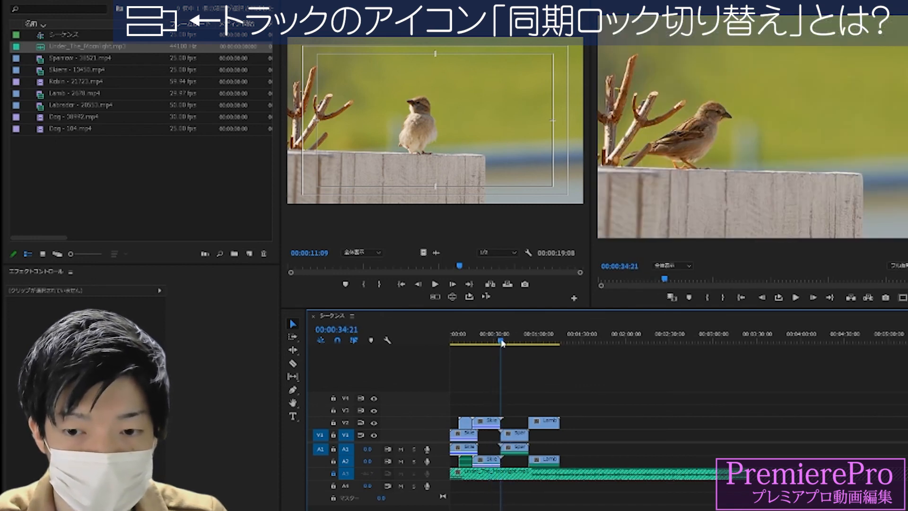
{"action": "left_click", "coordinate": [510, 340]}
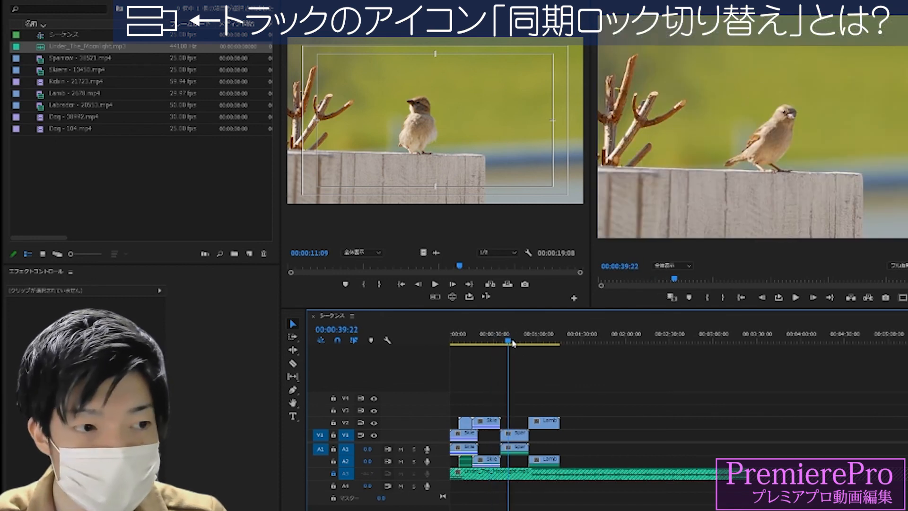
Unlock track A3 and ripple-delete the inserted Sparrow clip
{"action": "left_click", "coordinate": [520, 439]}
{"action": "key", "text": "equal"}
{"action": "key", "text": "equal"}
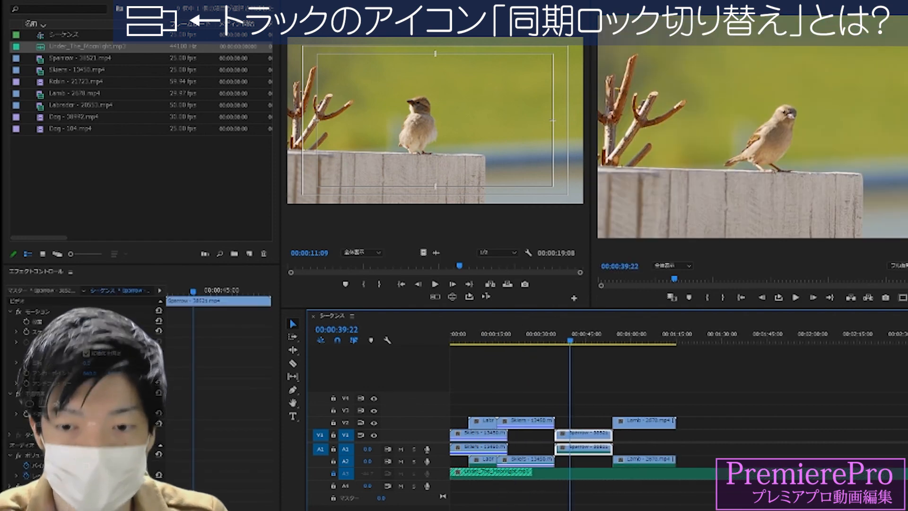
{"action": "left_click", "coordinate": [334, 473]}
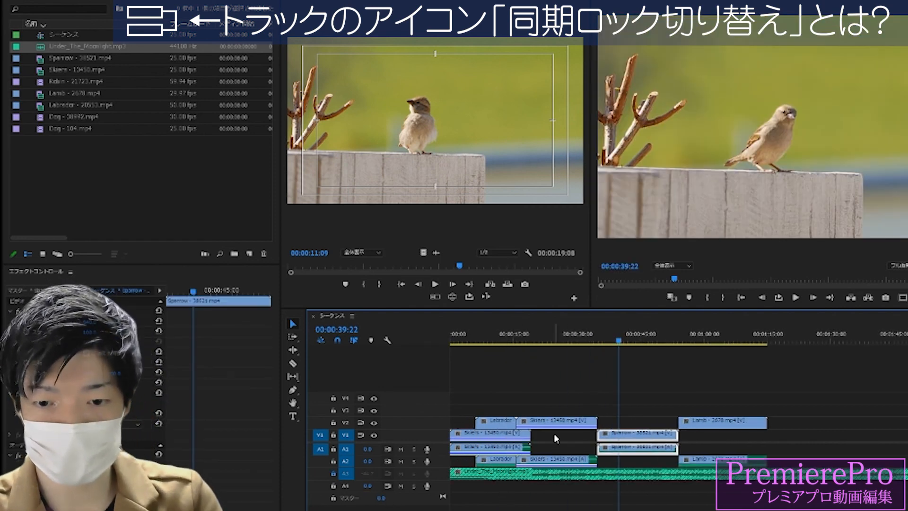
{"action": "key", "text": "shift+Delete"}
Insert the Sparrow clip at 00:00:22:23 and move the V2 Lamb clip to start at 00:00:42:06
{"action": "left_click", "coordinate": [548, 339]}
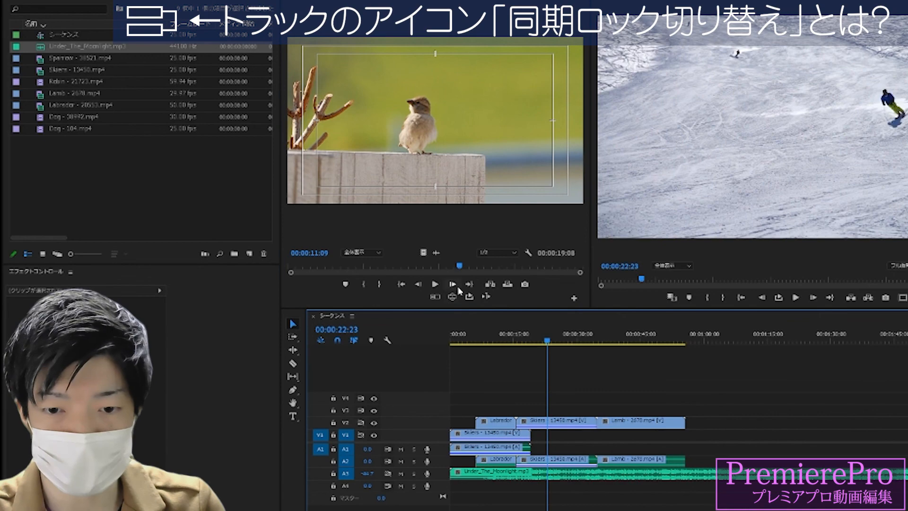
{"action": "left_click", "coordinate": [495, 283]}
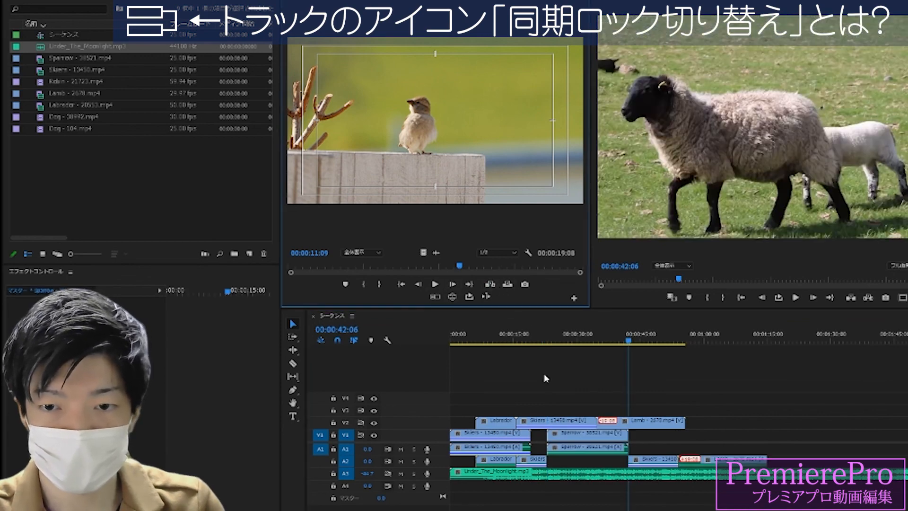
{"action": "left_click_drag", "start_coordinate": [663, 422], "coordinate": [696, 423]}
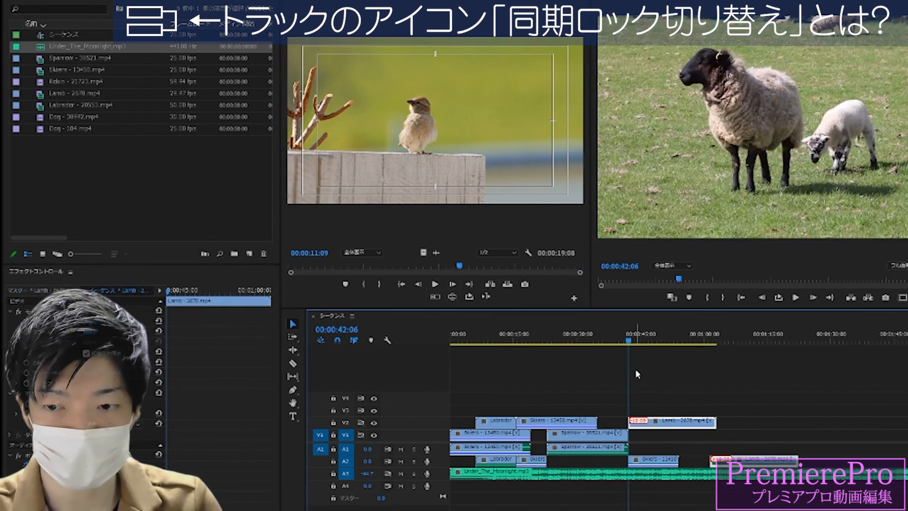